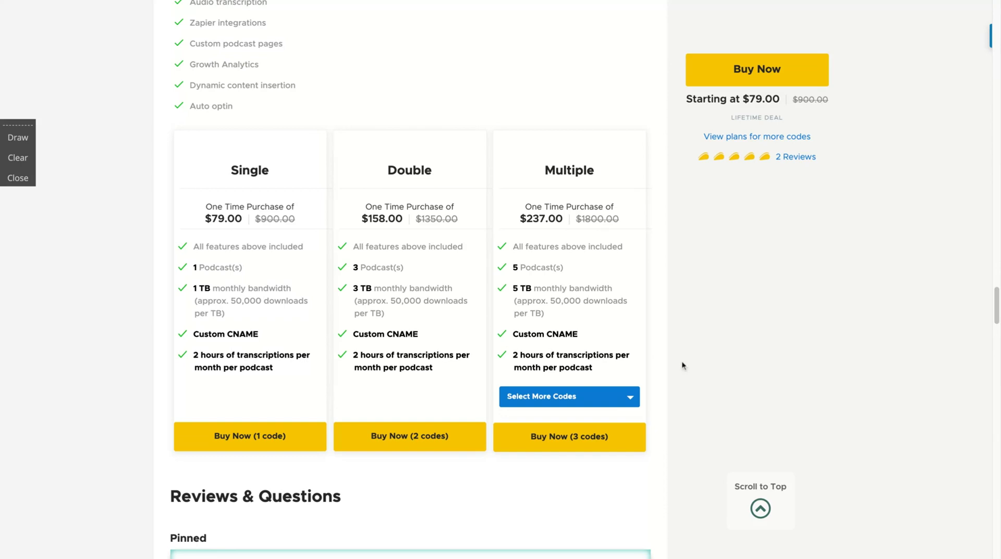
- Compare the Multiple plan's pricing and limits for 5, 6, 4 and 9 codes
left_click(631, 394)
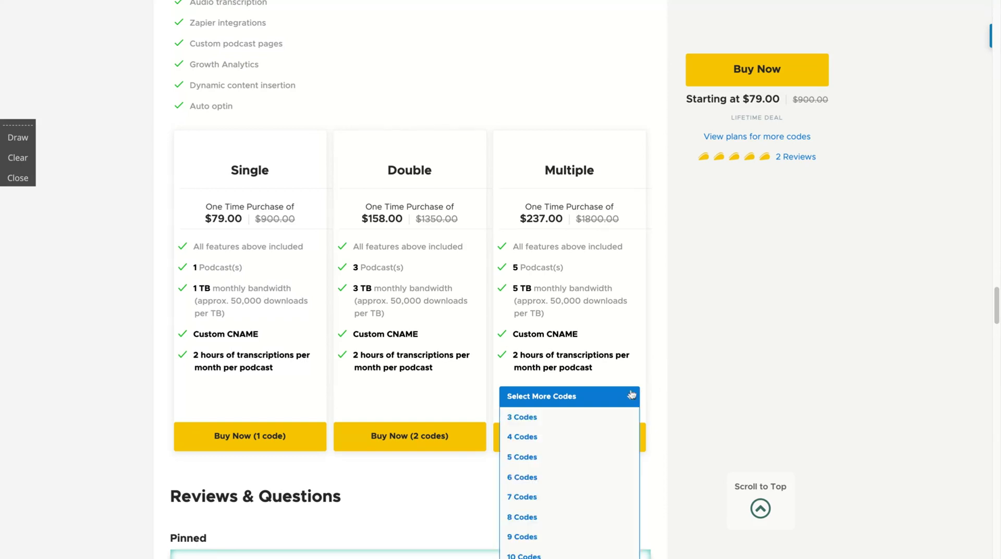
left_click(559, 468)
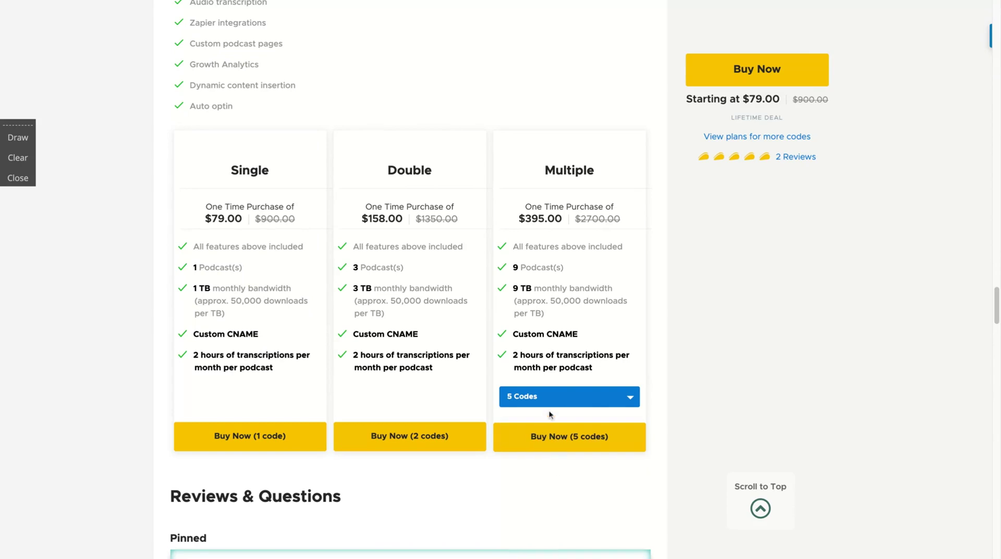
left_click(556, 404)
left_click(537, 474)
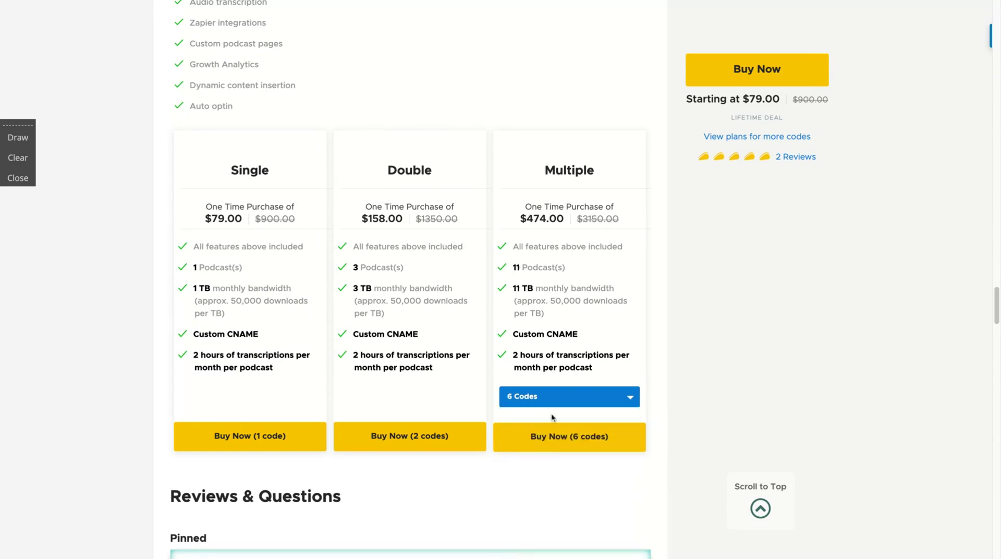
left_click(554, 396)
left_click(529, 444)
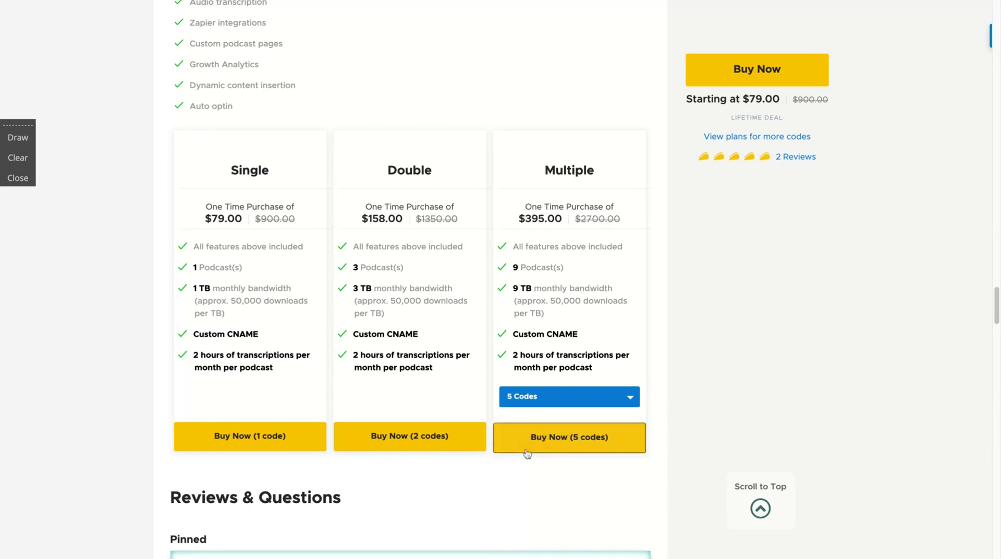
left_click(536, 396)
left_click(524, 436)
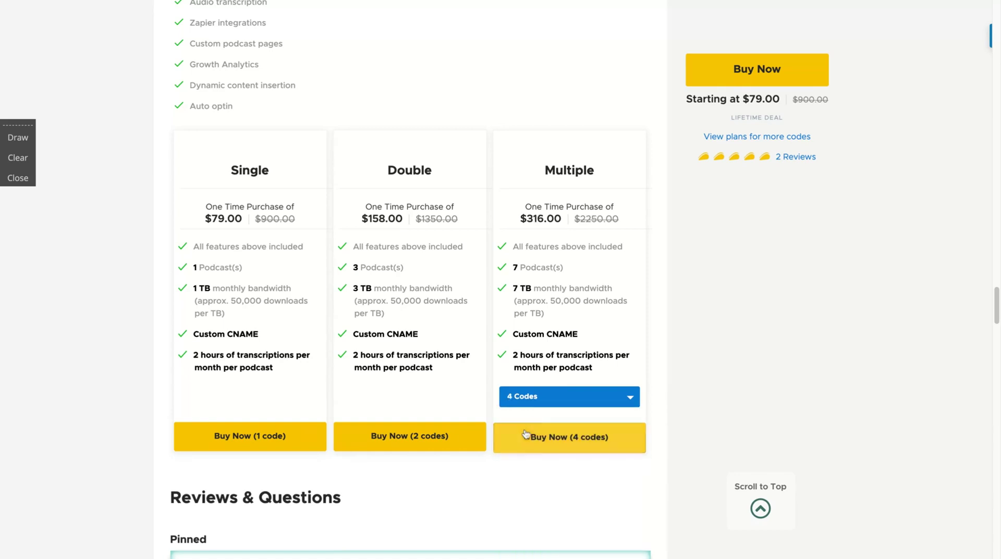
left_click(535, 397)
left_click(525, 537)
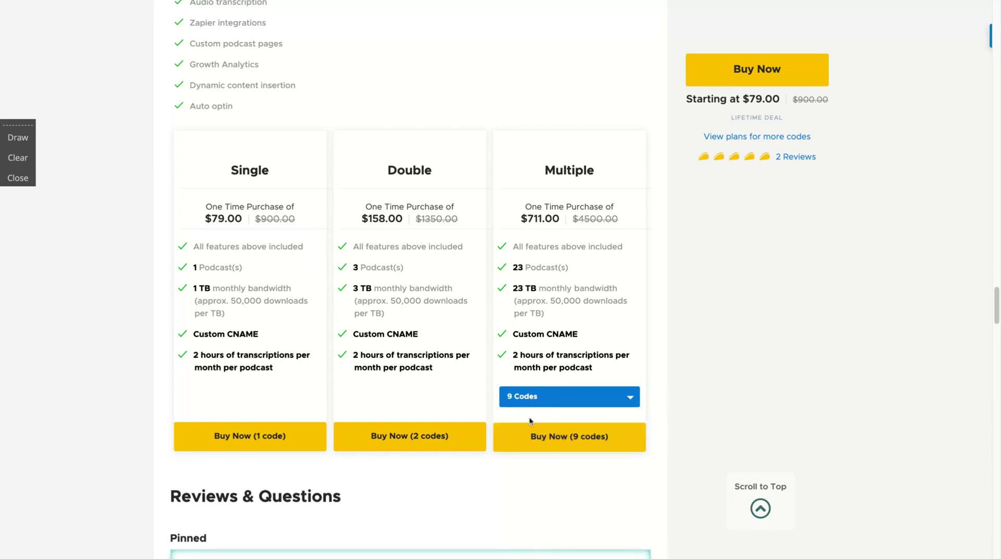
- Check the Multiple plan's price and podcast allowance at 6 and 7 codes
left_click(537, 398)
scroll(527, 459, "down", 1)
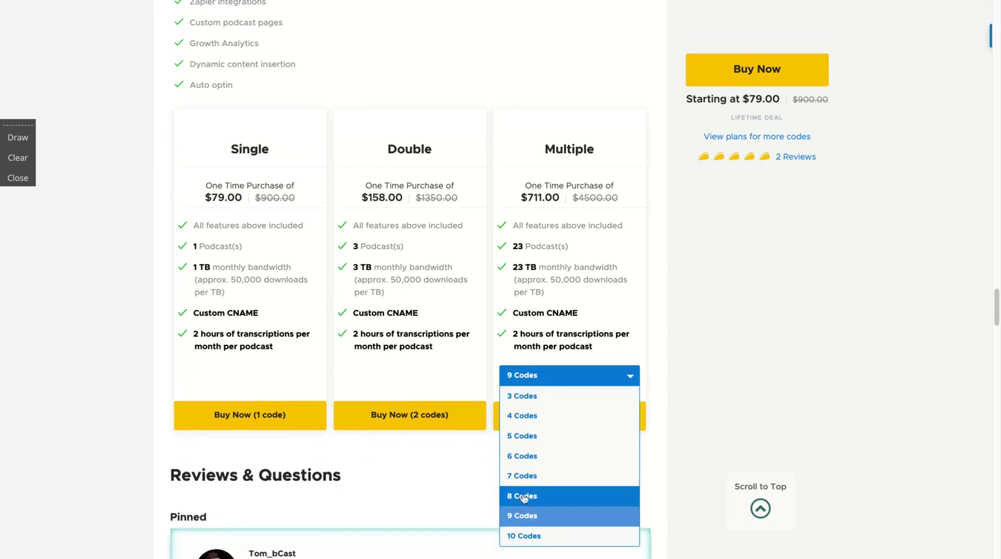
left_click(525, 484)
left_click(549, 372)
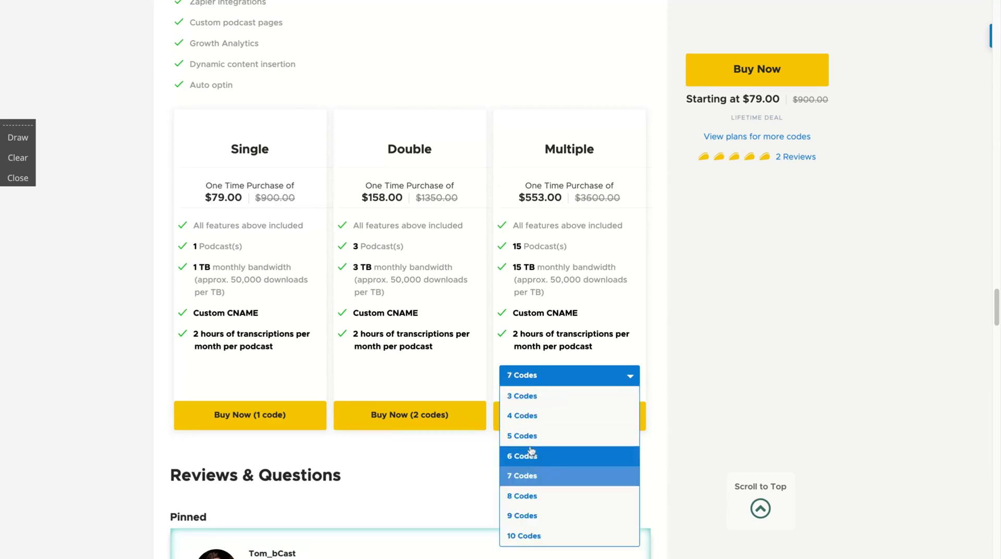
left_click(529, 456)
left_click(536, 378)
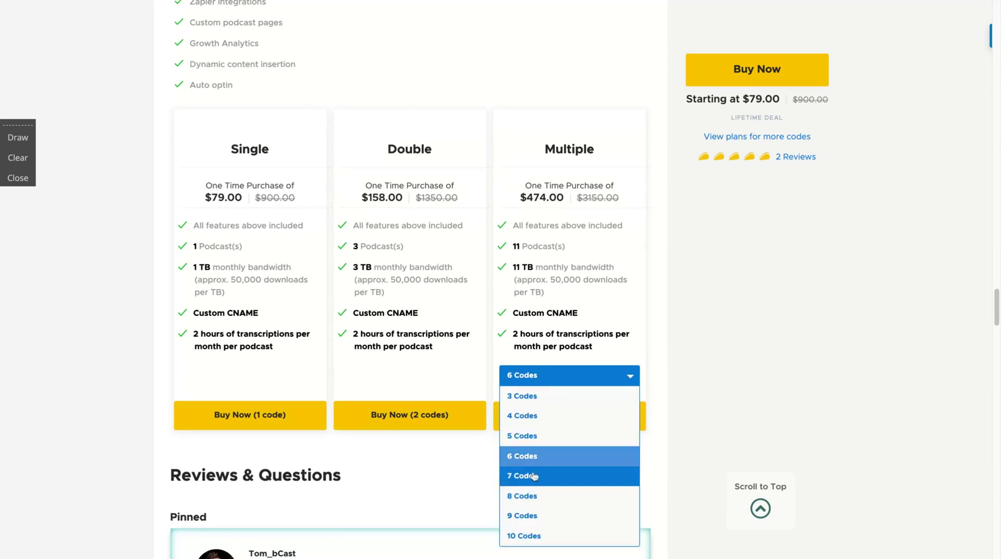
left_click(534, 475)
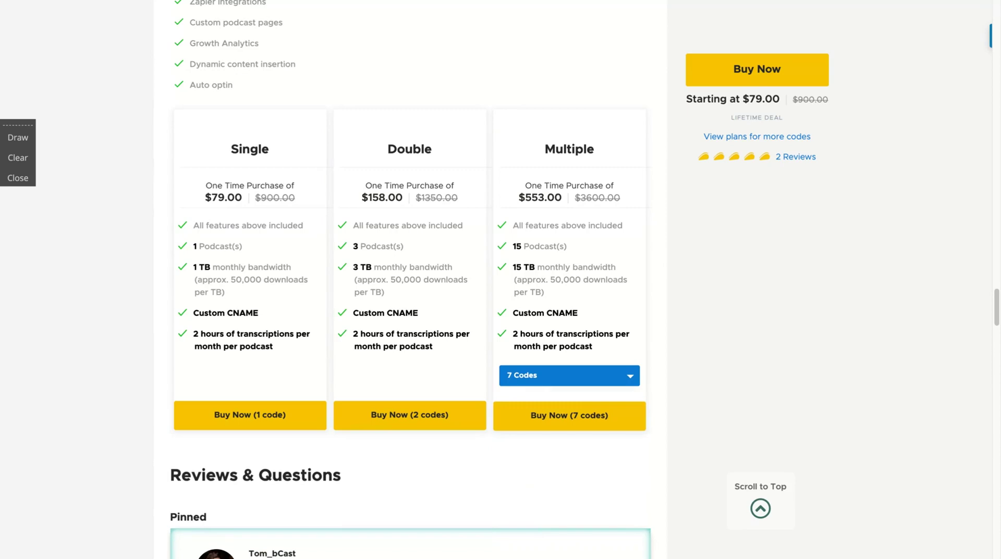
- Check what the Multiple plan offers for 8, 9 and 10 codes
left_click(586, 377)
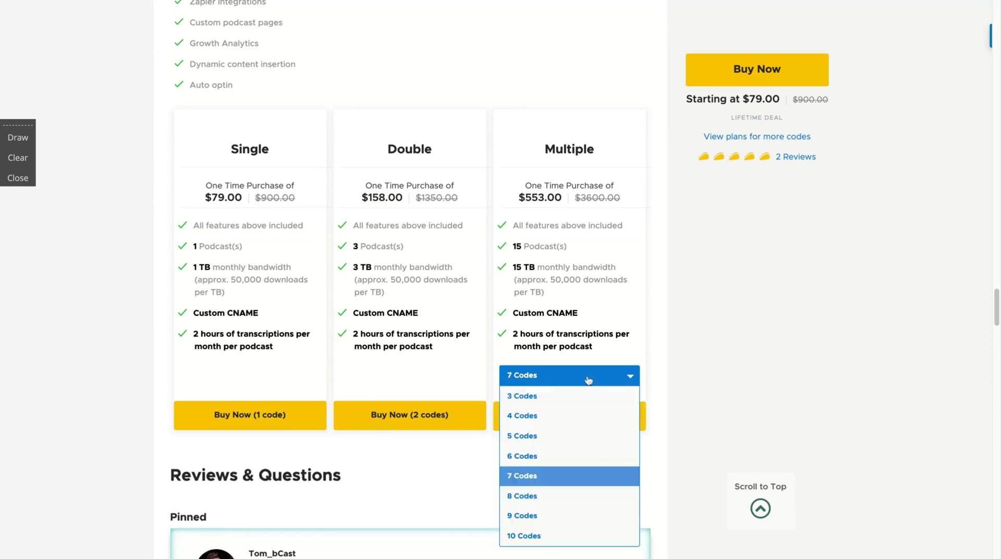
left_click(550, 496)
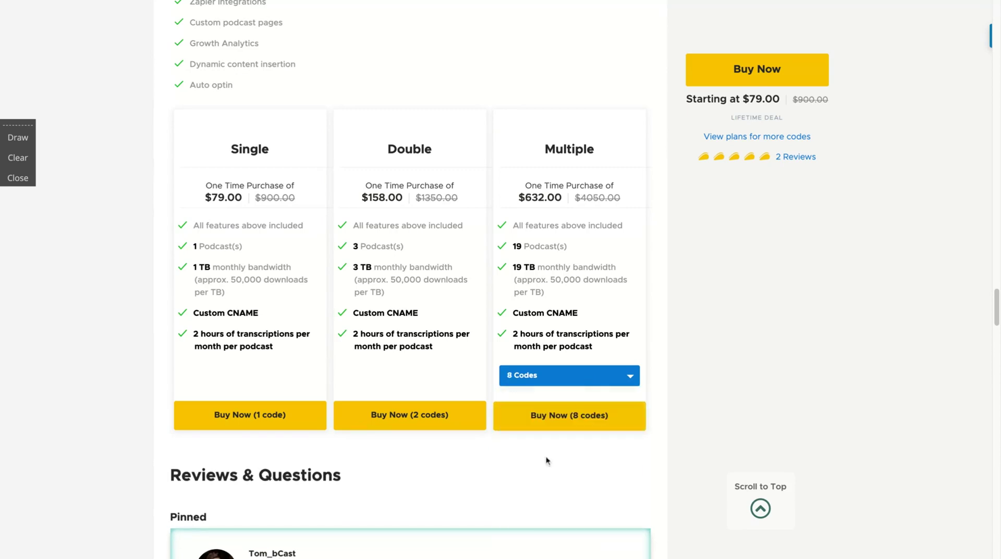
left_click(572, 378)
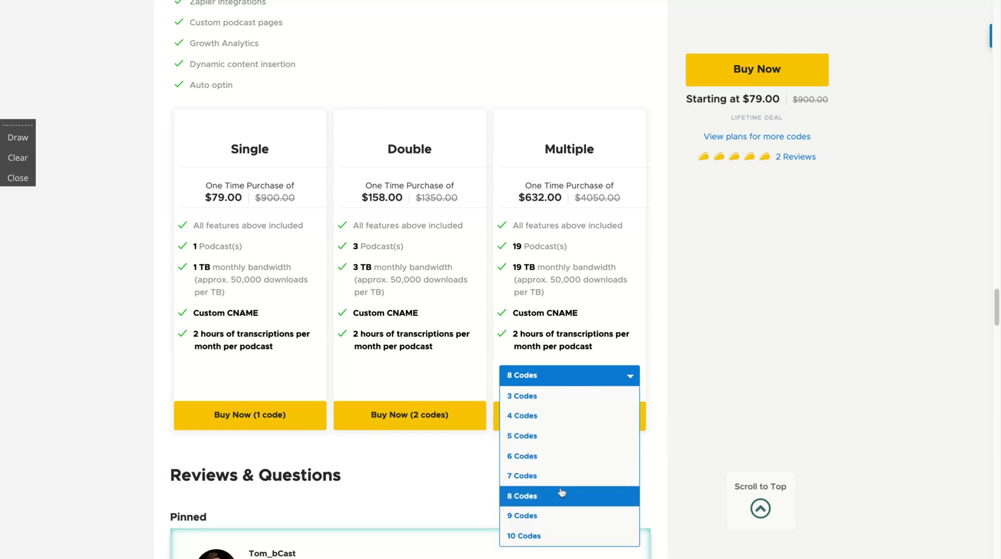
left_click(554, 515)
left_click(555, 380)
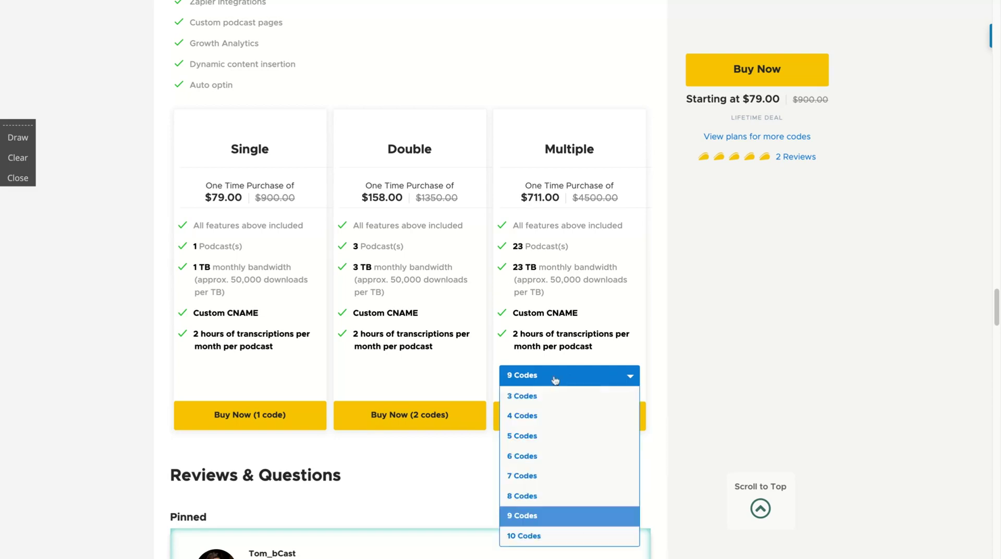
left_click(550, 537)
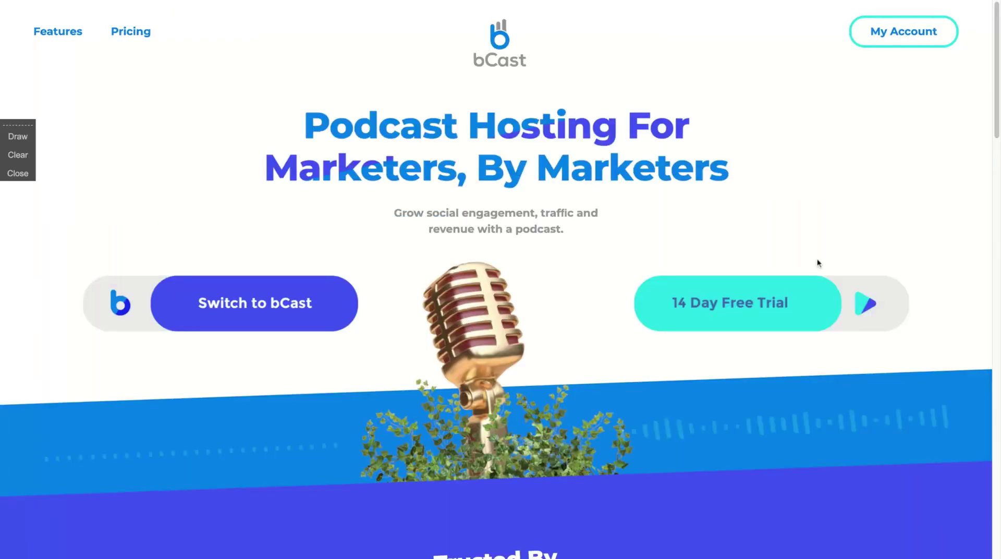
- Open the bCast account and highlight the download allowance in the AppSumo plan notice
left_click(893, 42)
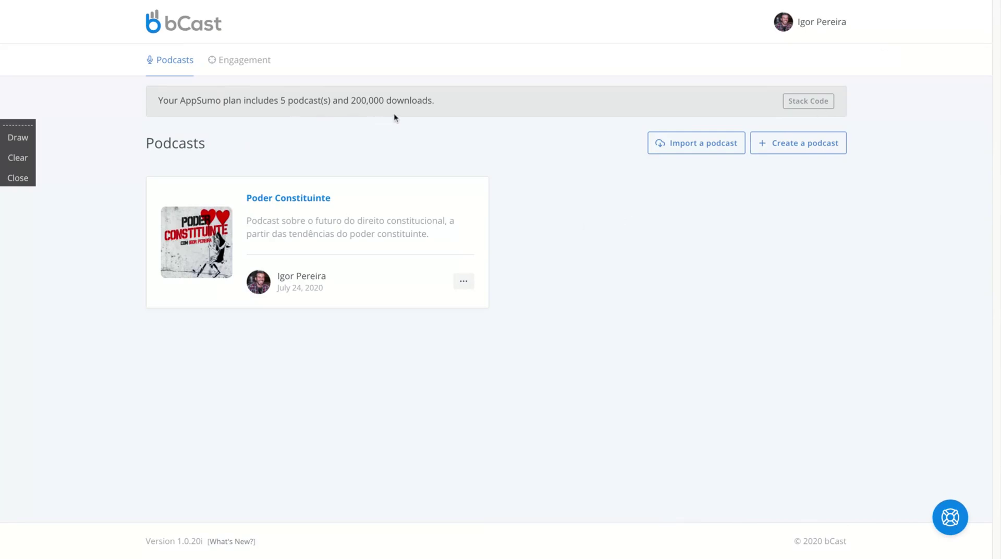
left_click_drag(398, 100, 352, 99)
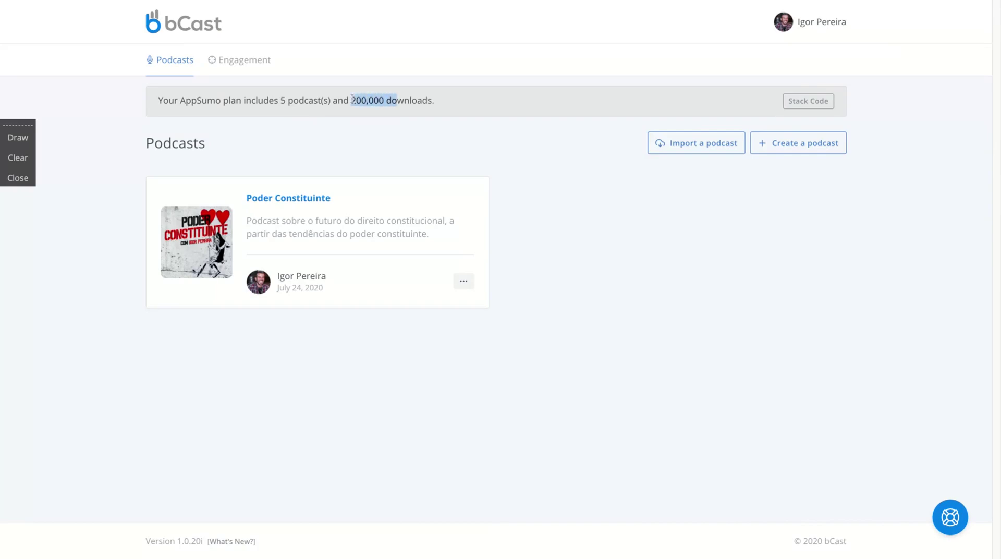
key("ctrl+shift+Right")
key("ctrl+shift+Right")
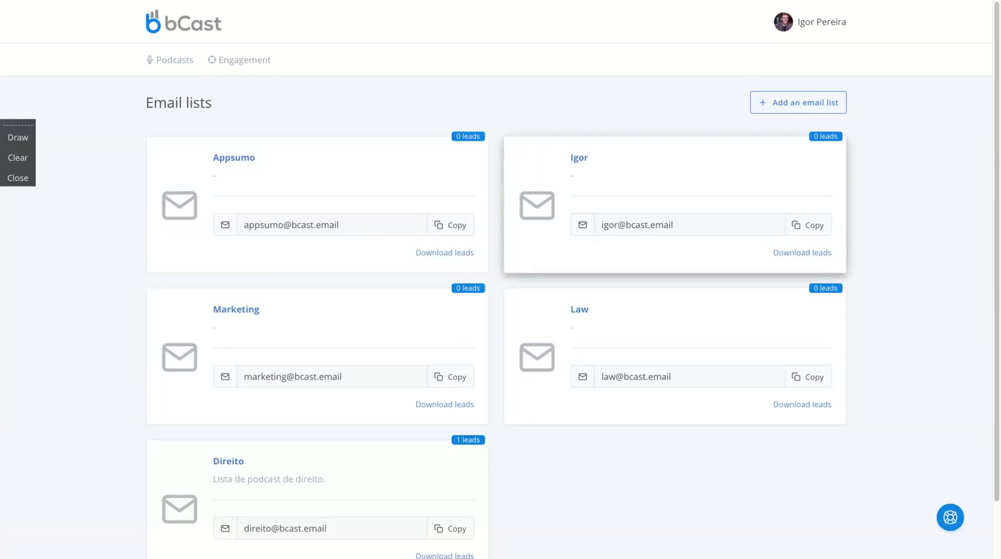
- Start a new email list in bCast and name it Lilac
scroll(999, 229, "down", 2)
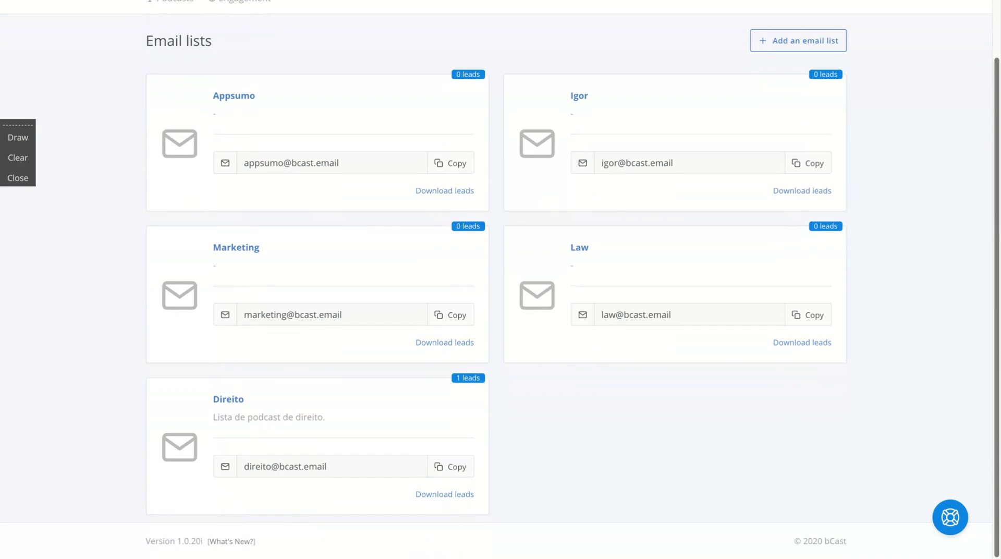
scroll(794, 103, "up", 2)
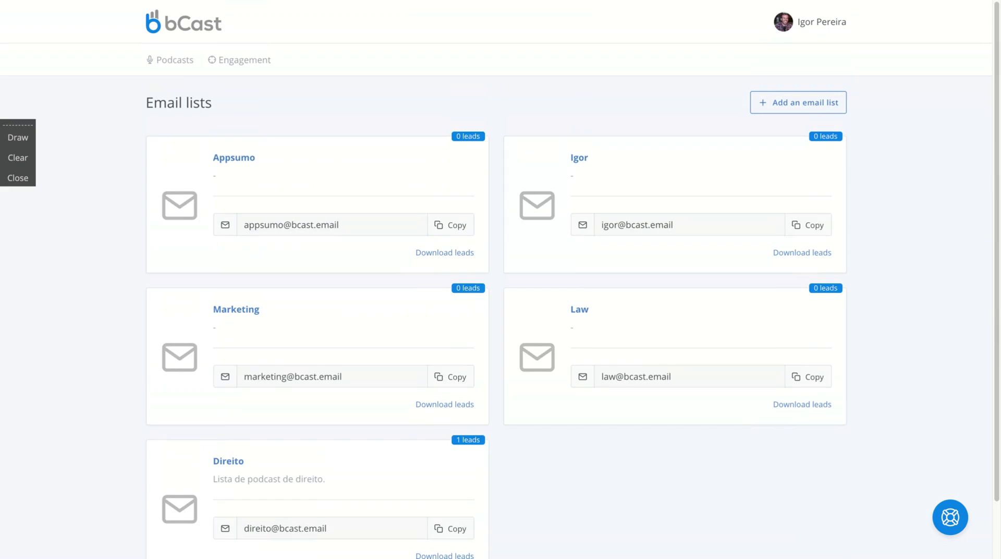
left_click(794, 103)
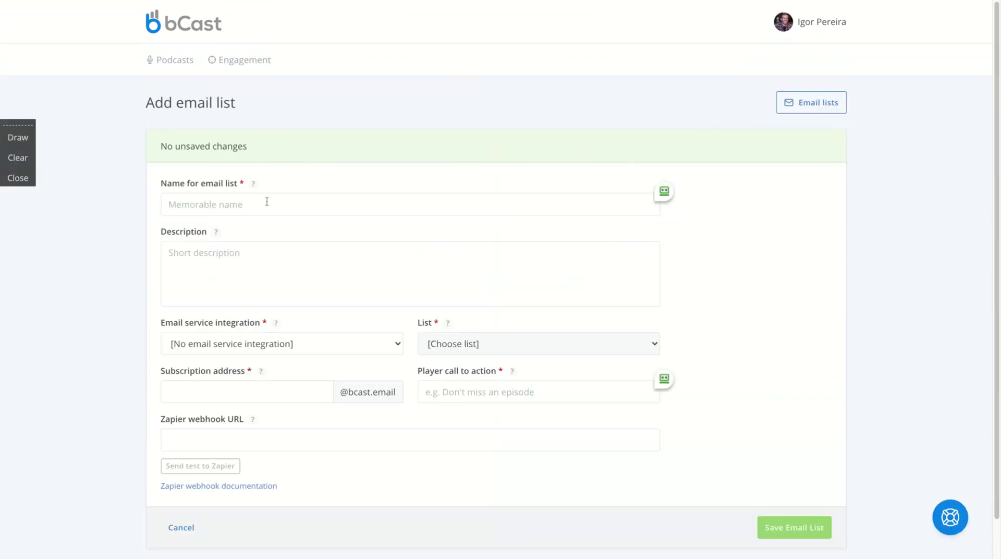
left_click(267, 201)
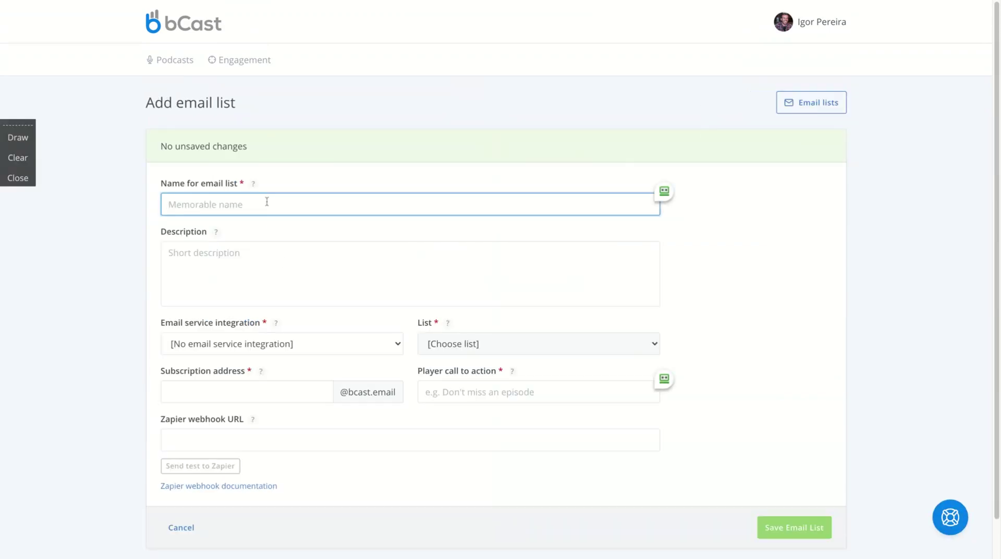
type("Lilac")
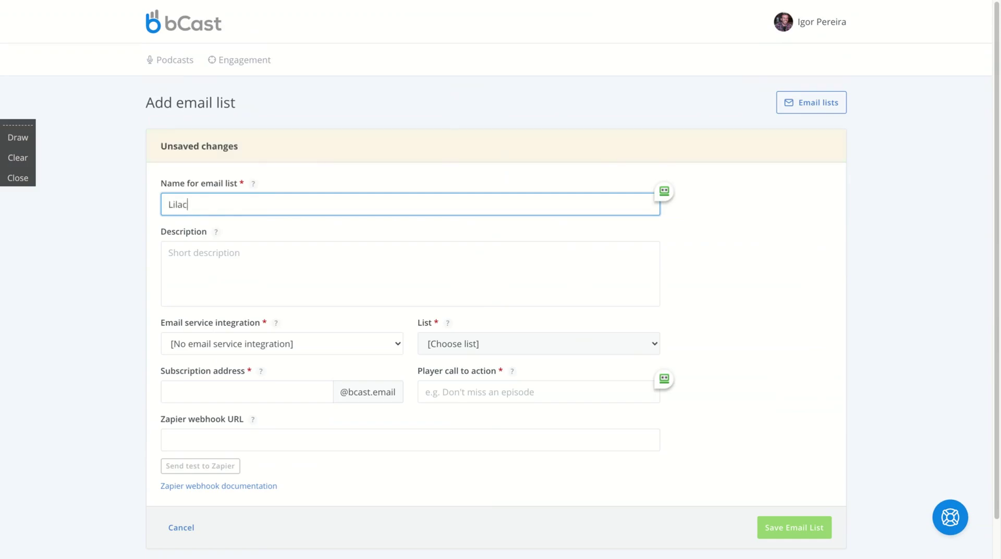
- Set the new list's subscription address to lilac and save the email list
left_click(250, 392)
type("lilac")
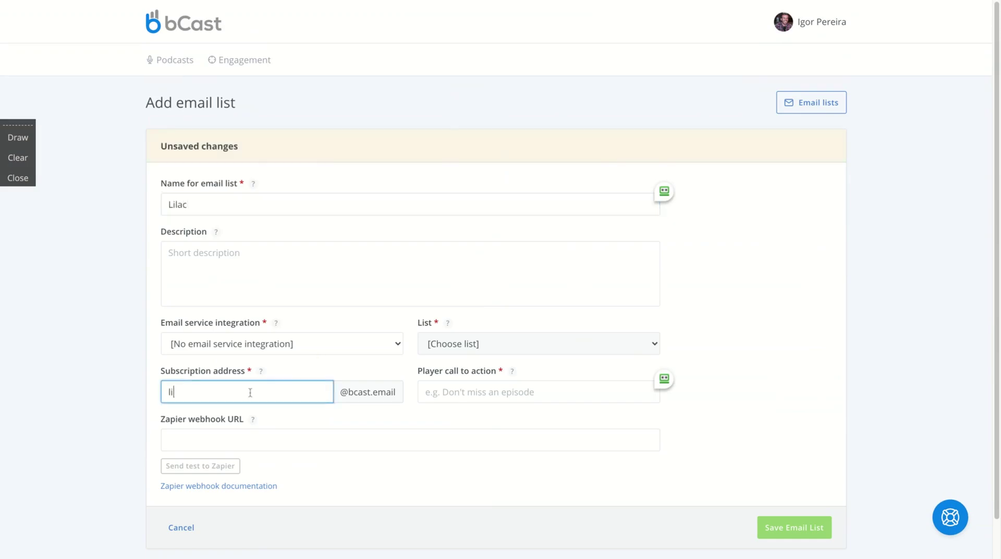
left_click(57, 398)
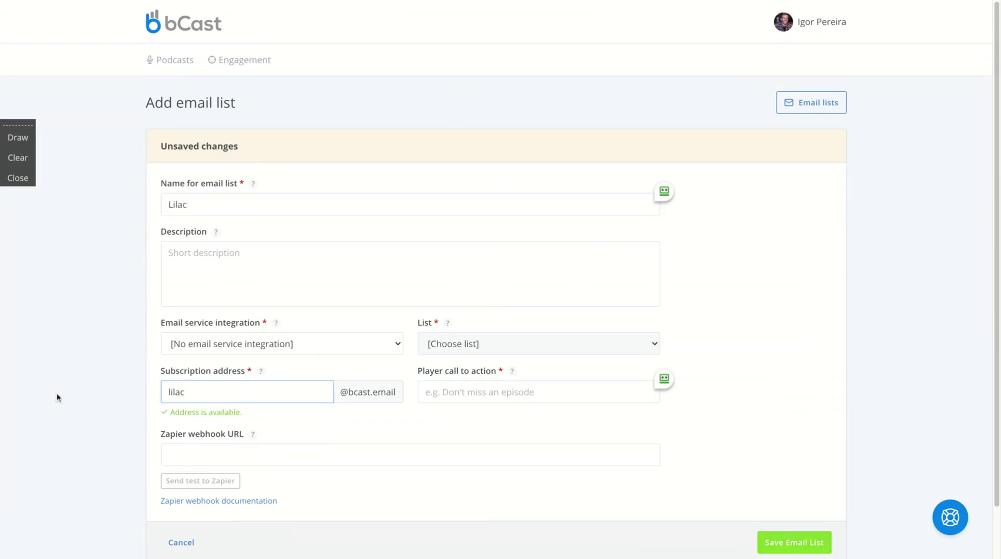
scroll(147, 383, "down", 1)
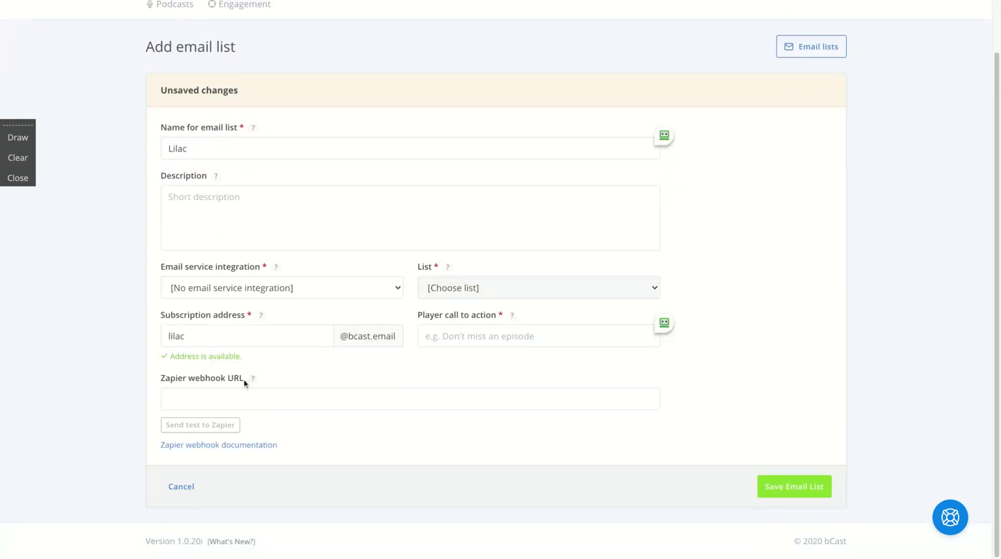
mouse_move(251, 383)
left_click(787, 483)
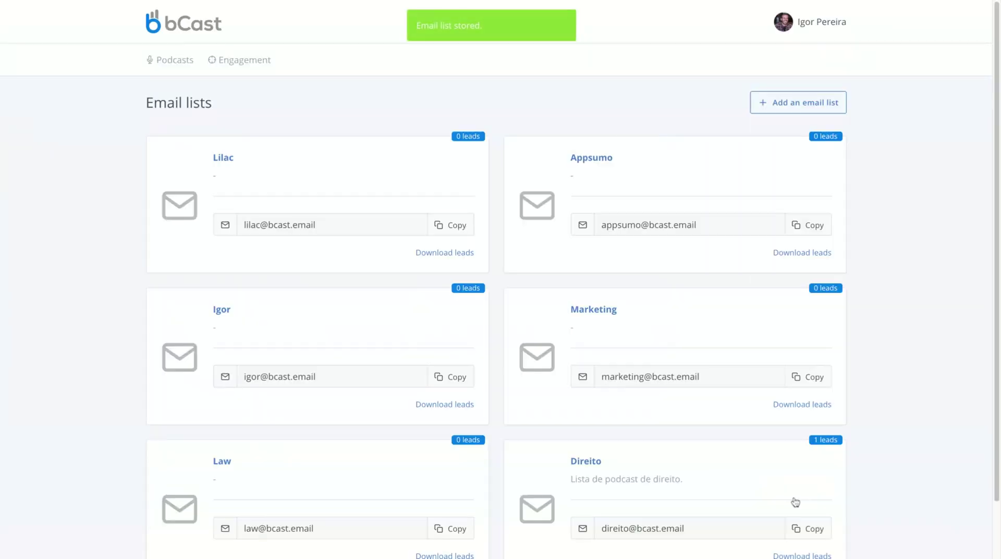
- Look over the email lists and highlight the Lilac list's subscription address
scroll(997, 218, "down", 2)
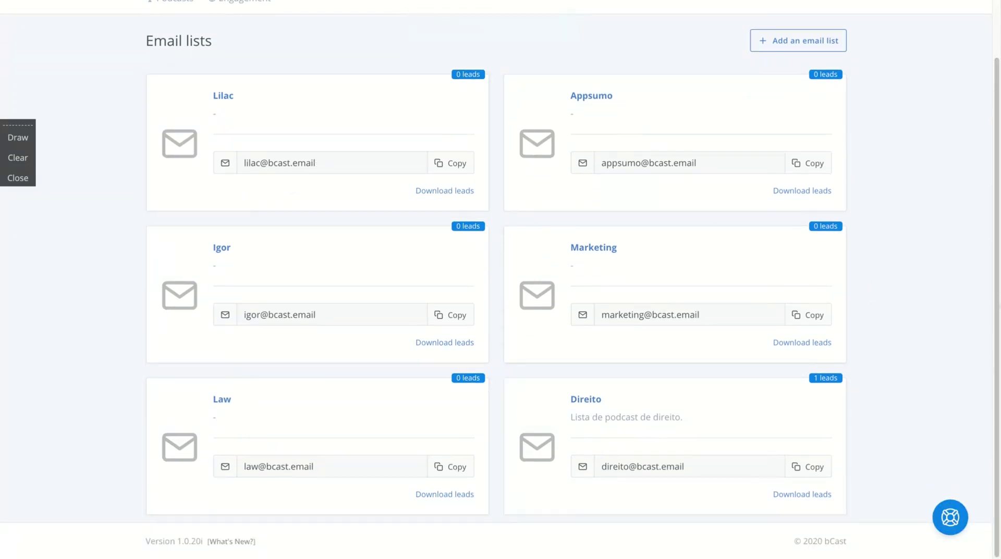
scroll(996, 323, "up", 2)
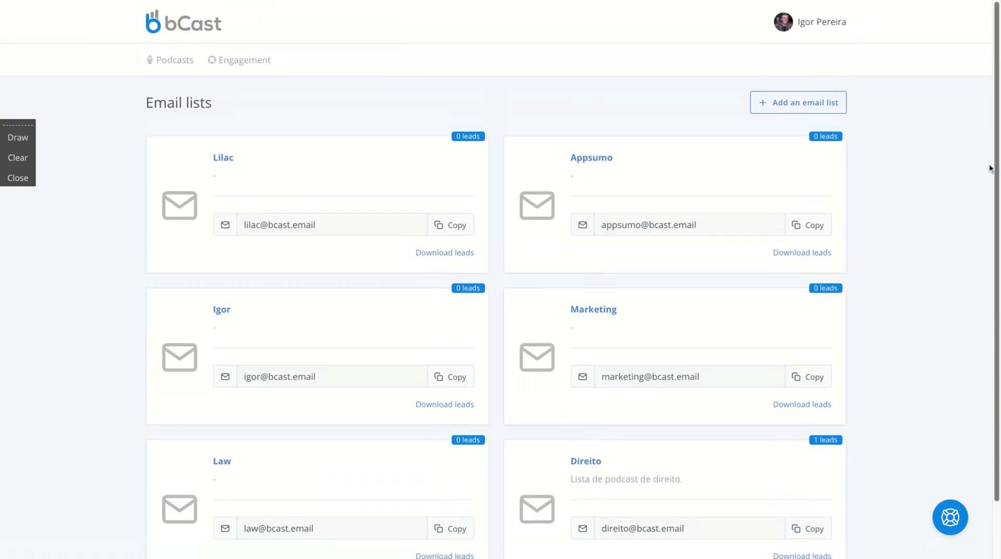
triple_click(320, 223)
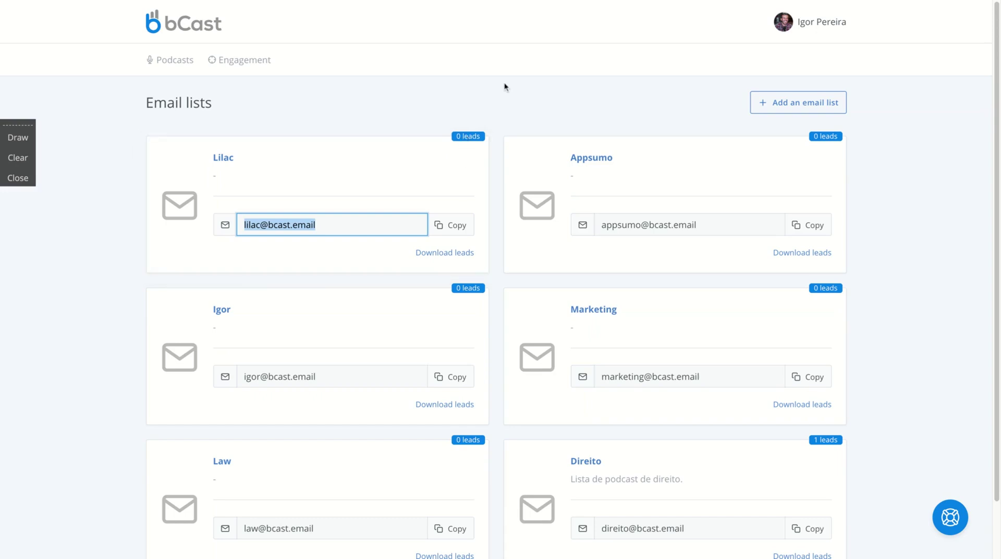
- Go to the podcasts and open the overview of Poder Constituinte
left_click(170, 60)
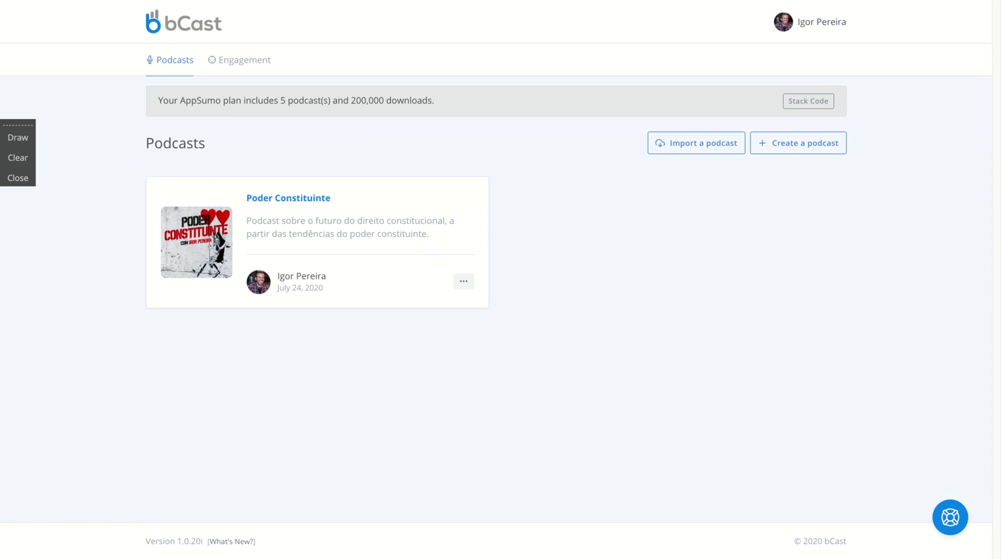
left_click(404, 238)
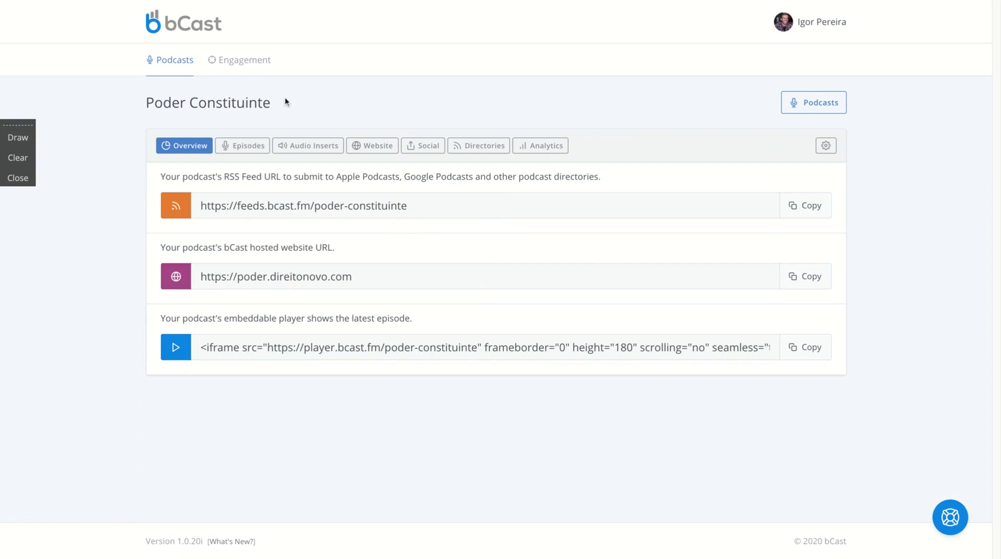
- Return to the podcasts and examine the fields of the form for creating a podcast
left_click(178, 71)
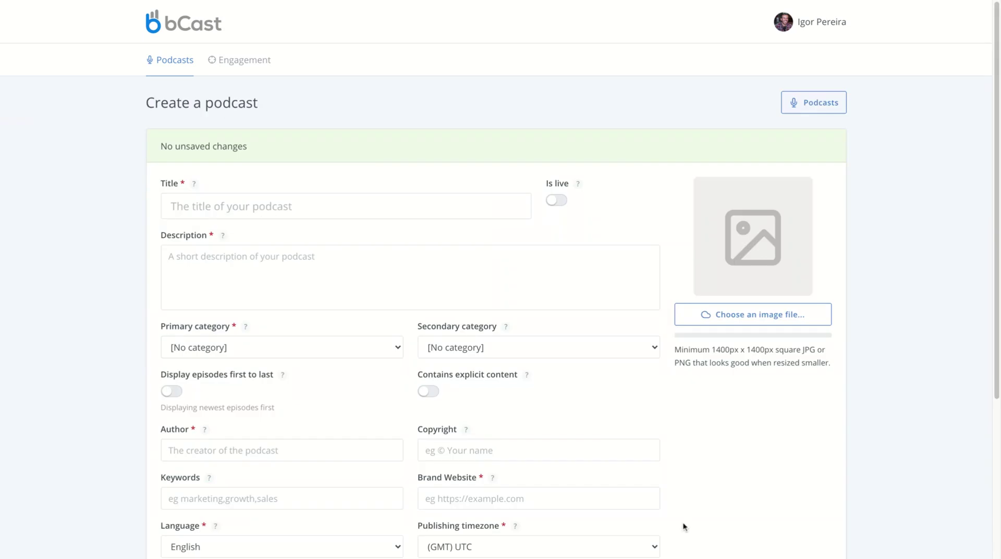
scroll(998, 132, "down", 5)
scroll(999, 132, "up", 3)
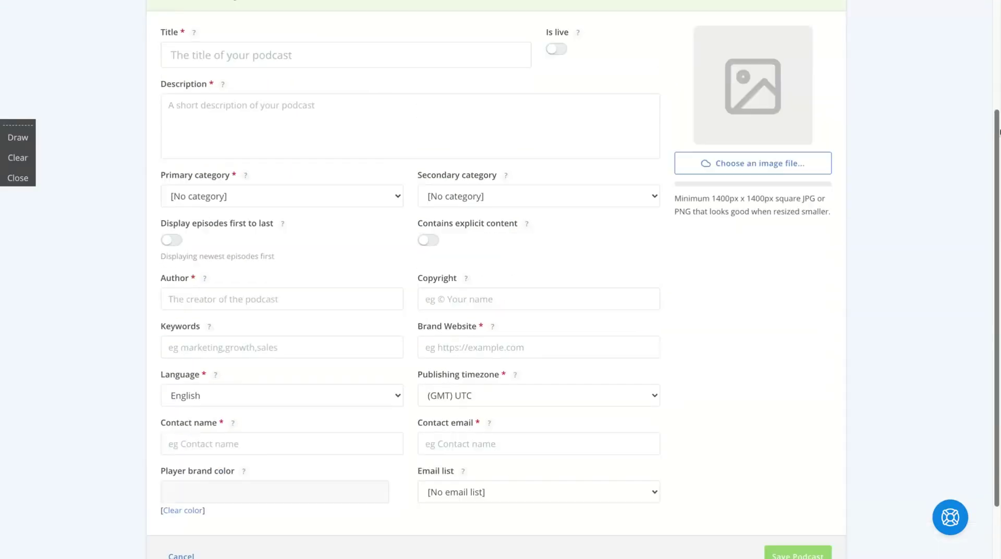
scroll(999, 132, "down", 1)
scroll(500, 279, "down", 2)
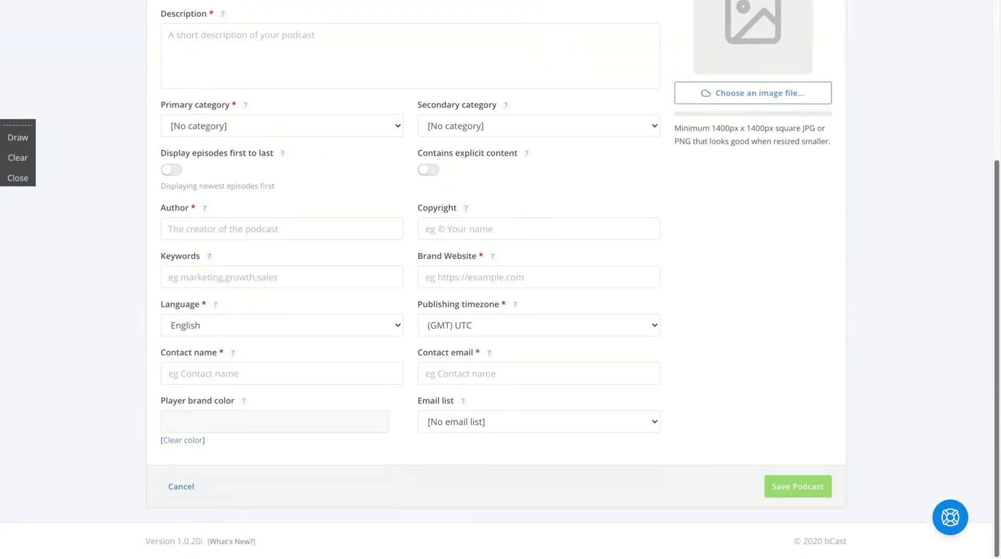
- Leave the podcast creation form, open the overview of Poder Constituinte and highlight its RSS feed URL
scroll(500, 279, "up", 5)
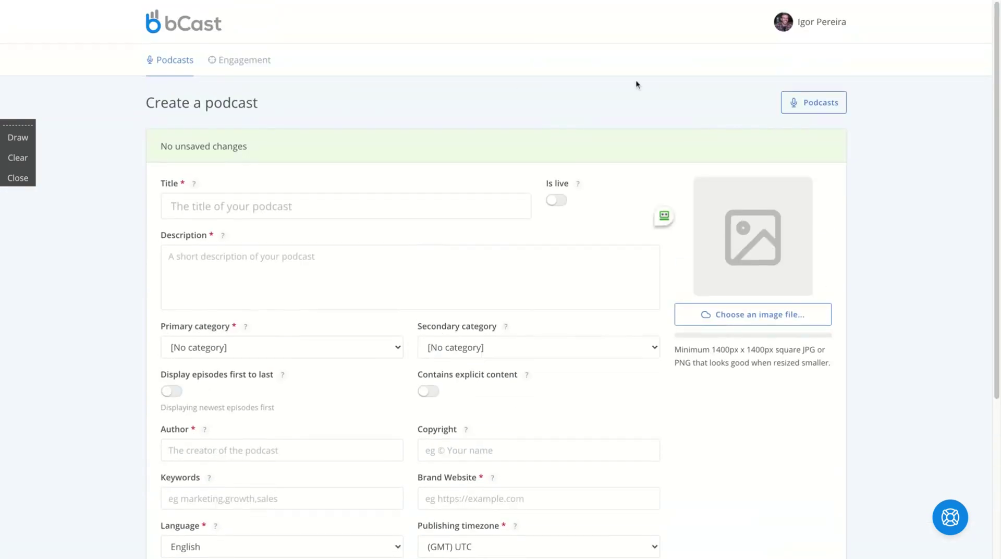
left_click(184, 66)
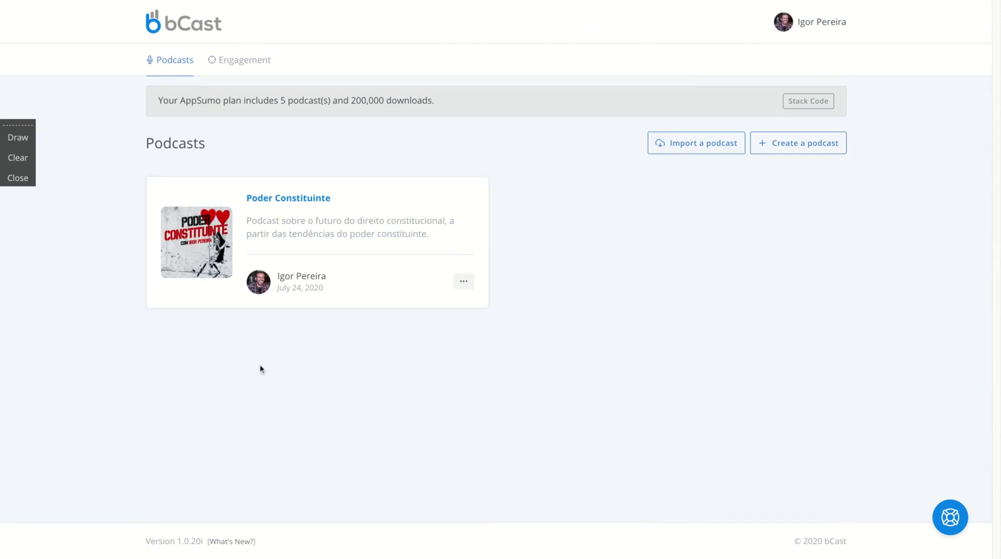
left_click(226, 280)
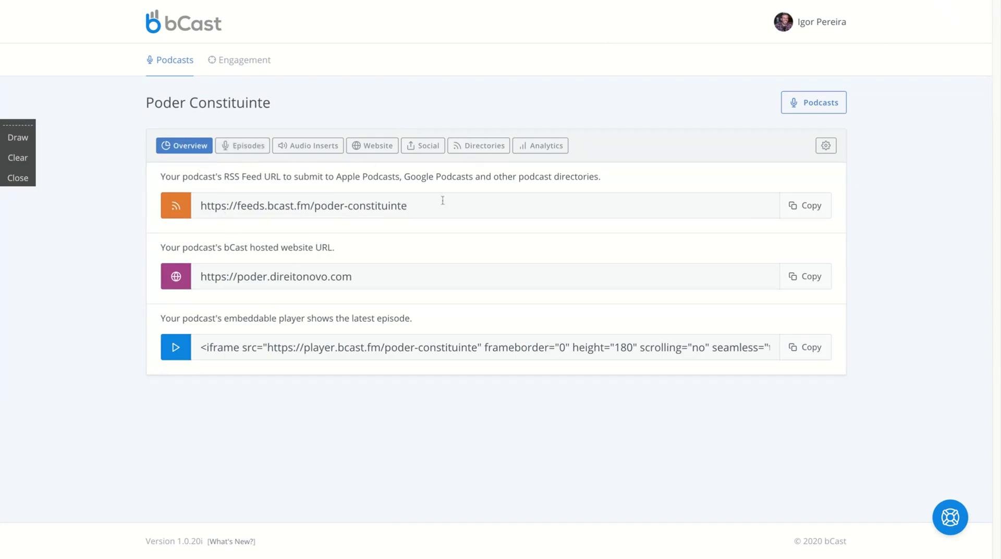
left_click(467, 206)
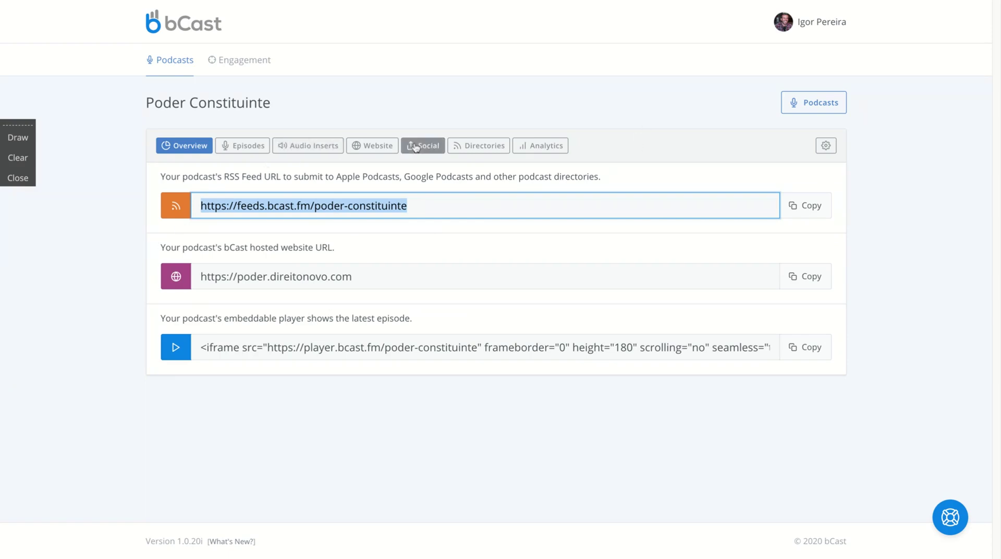
- Review the custom domain in Poder Constituinte's website settings and view the podcast's hosted website
left_click(382, 146)
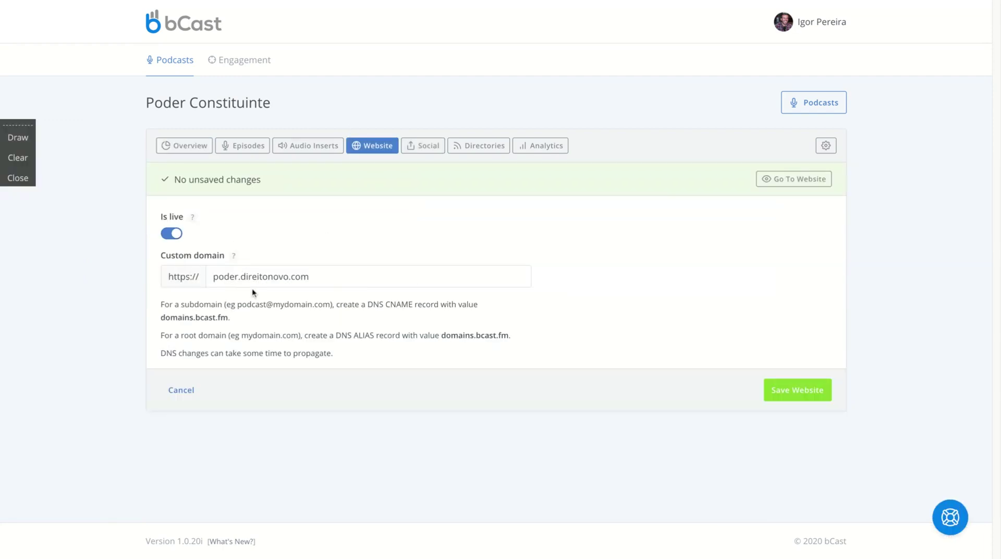
triple_click(382, 284)
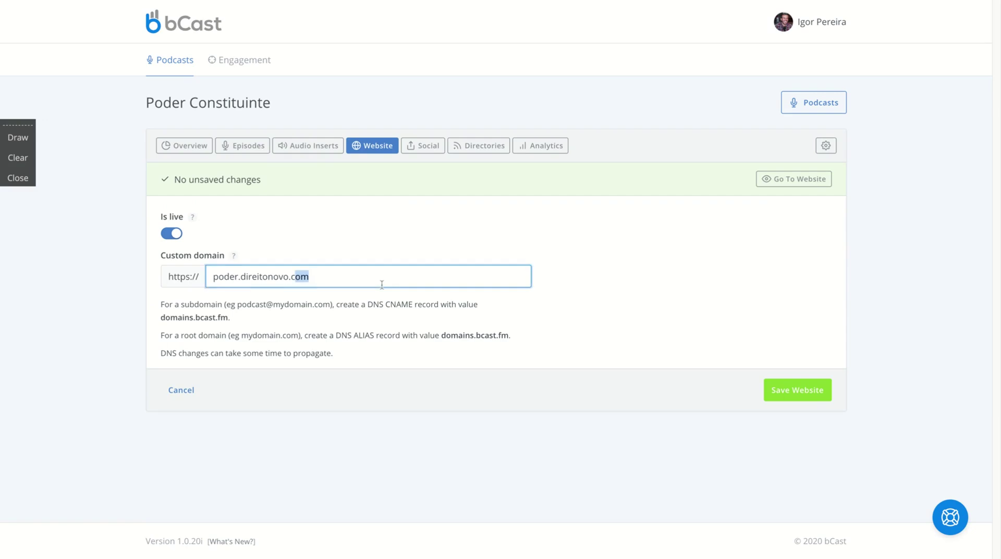
left_click(791, 182)
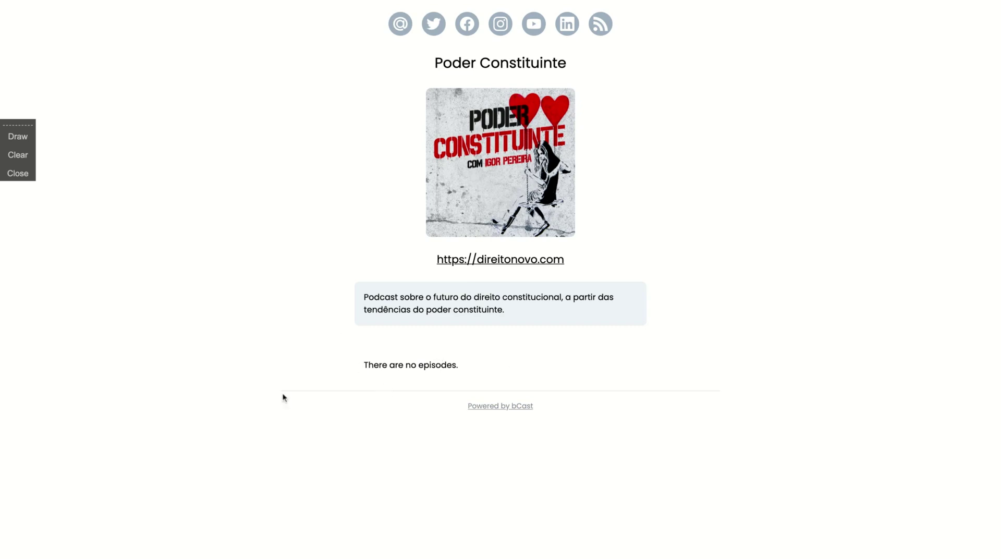
triple_click(349, 370)
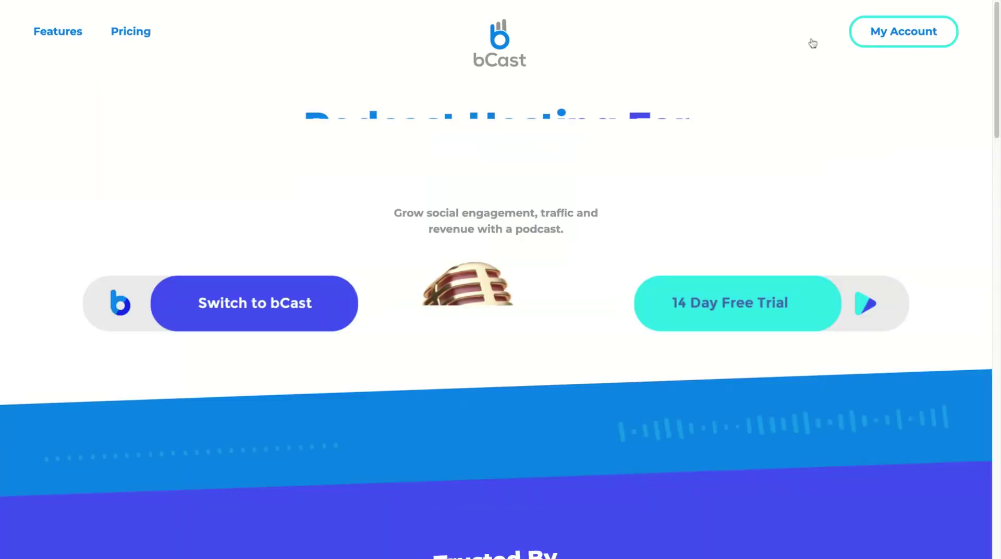
- Return to the account, reopen the overview of Poder Constituinte and highlight its hosted website URL
left_click(910, 35)
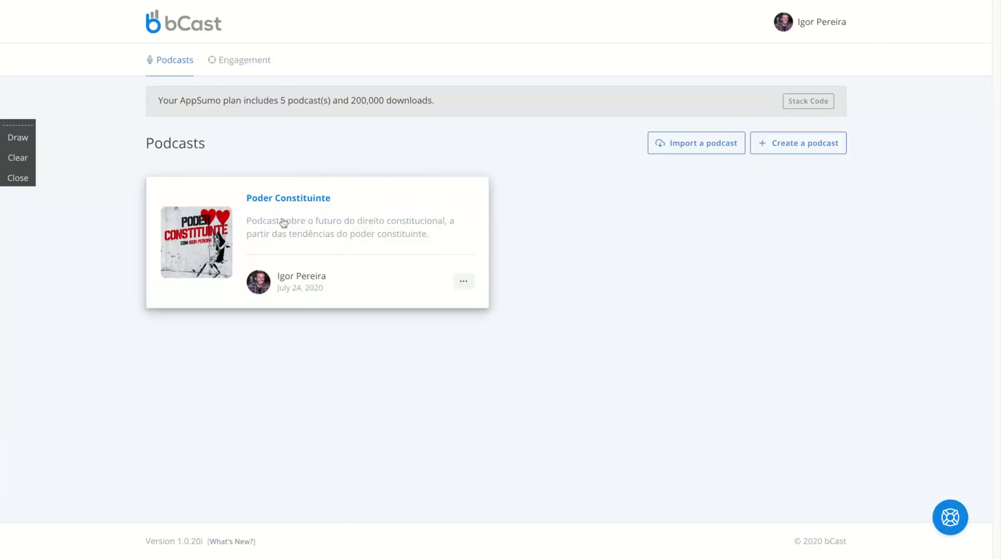
left_click(284, 224)
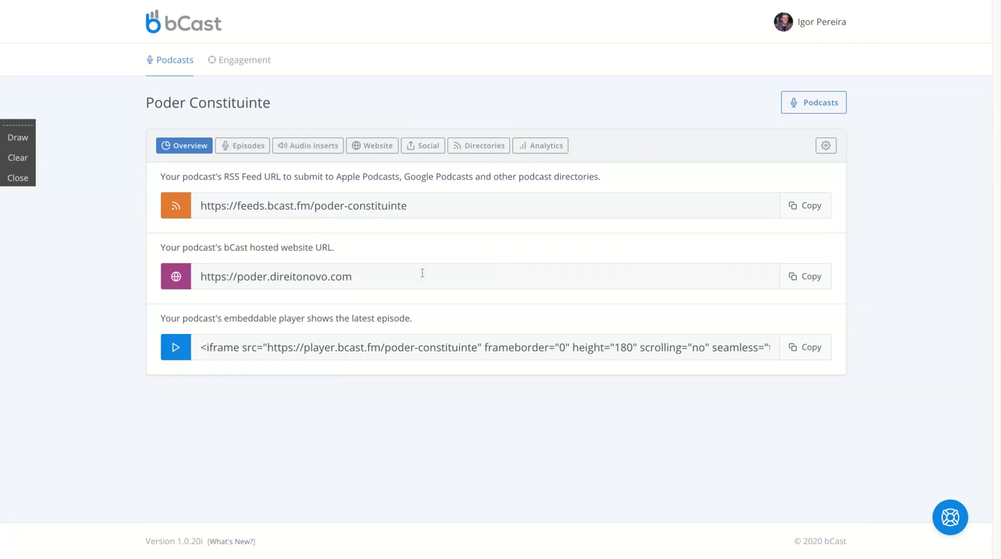
triple_click(360, 278)
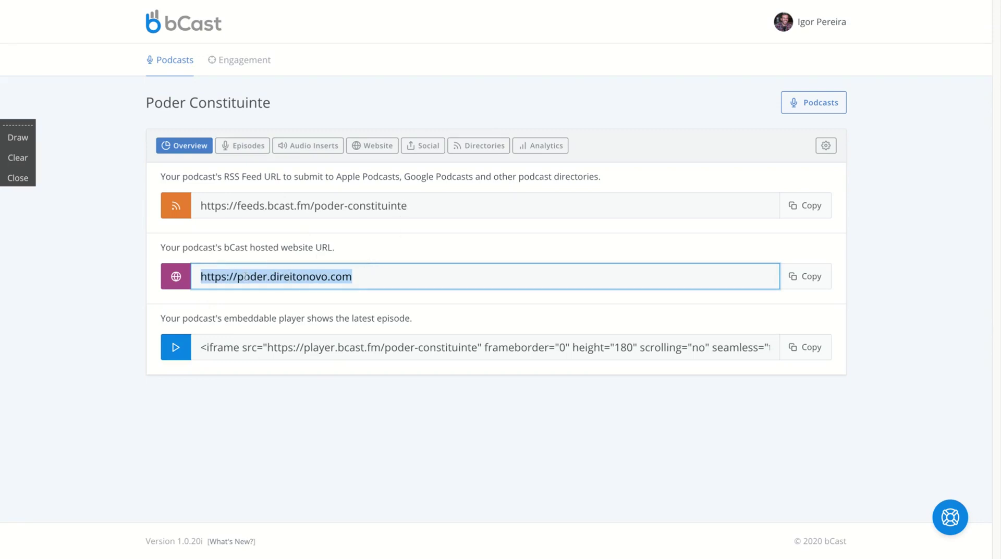
left_click(355, 279)
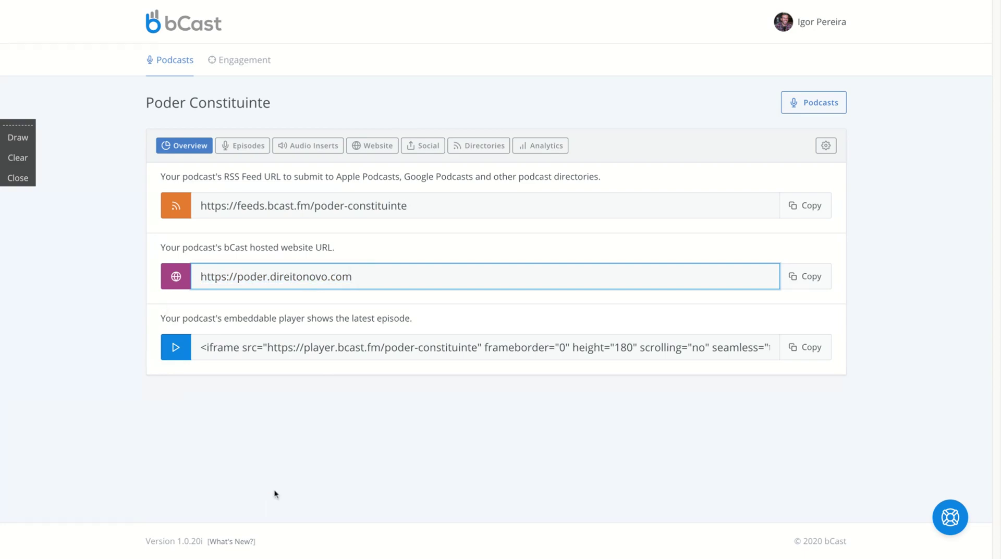
- Select the iframe code of the podcast's embeddable player from beginning to end to review it
left_click(228, 348)
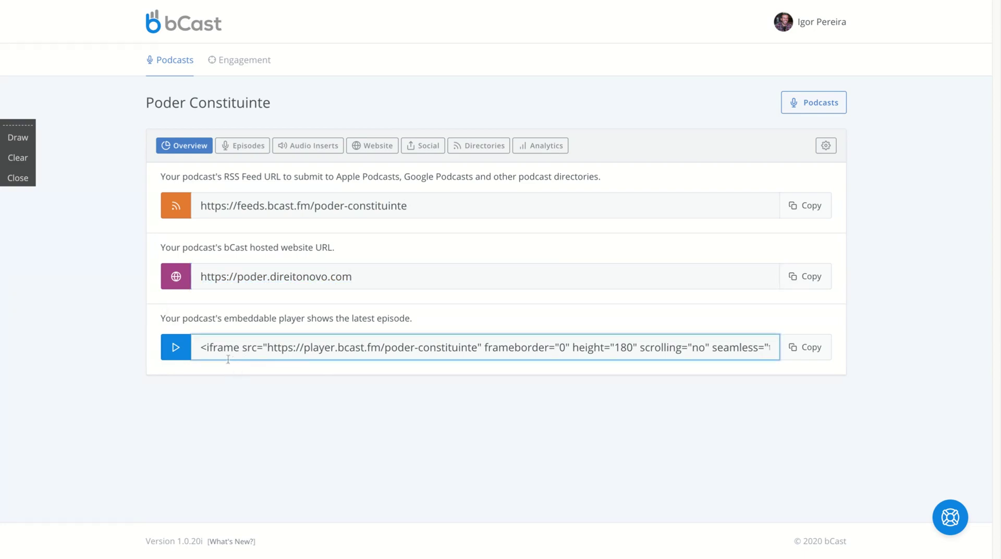
left_click_drag(218, 347, 197, 344)
key("shift+Right")
key("shift+Right")
key("shift+Right")
key("shift+Right")
key("shift+Right")
key("shift+Right")
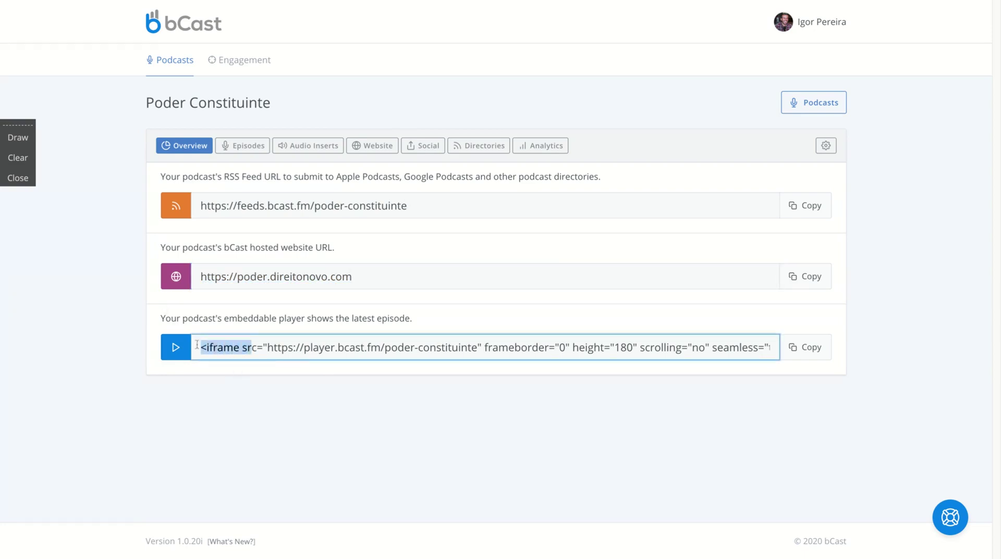
key("shift+Right")
key("shift+Right")
key("shift+Right")
key("shift+Right")
key("shift+Right")
key("shift+Right")
key("shift+Right")
key("shift+Right")
key("shift+Right")
key("shift+Right")
key("shift+Right")
key("shift+Right")
key("shift+Right")
key("shift+Right")
key("shift+Right")
key("shift+Right")
key("shift+Right")
key("shift+Right")
key("shift+Right")
key("shift+Right")
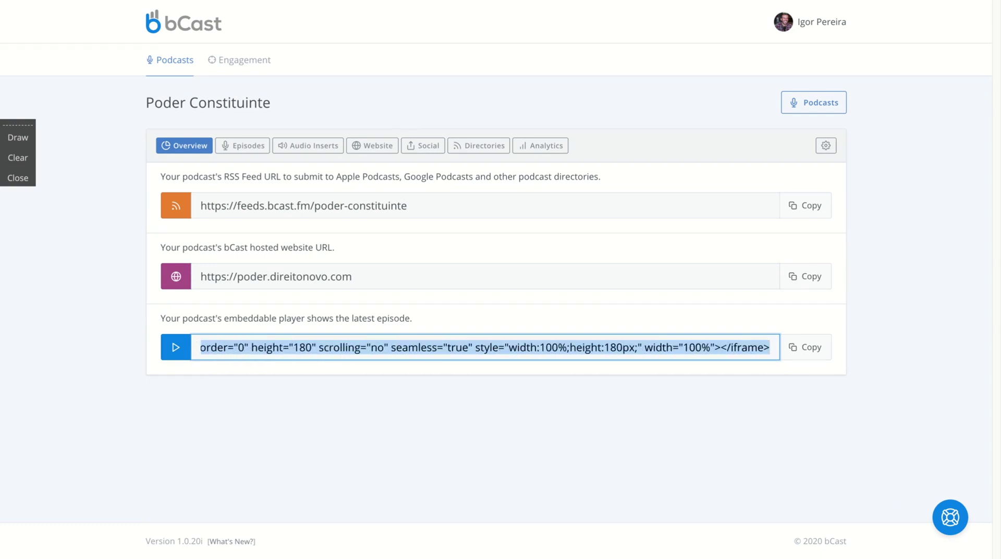
key("shift+Left")
key("shift+Left")
key("shift+Left")
key("shift+Left")
key("shift+Left")
key("shift+Left")
key("shift+Left")
key("shift+Left")
key("shift+Left")
key("shift+Left")
key("shift+Left")
key("shift+Left")
key("shift+Left")
key("shift+Left")
key("shift+Left")
key("shift+Left")
key("shift+Left")
key("shift+Left")
key("shift+Left")
key("shift+Left")
key("shift+Right")
key("shift+Right")
key("shift+Right")
key("shift+Right")
key("shift+Right")
key("shift+Right")
key("shift+Right")
key("shift+Right")
key("shift+Right")
key("shift+Right")
key("shift+Right")
key("shift+Right")
key("shift+Right")
key("shift+Right")
key("shift+Right")
key("shift+Right")
key("shift+Right")
key("shift+Right")
key("shift+Right")
key("shift+Right")
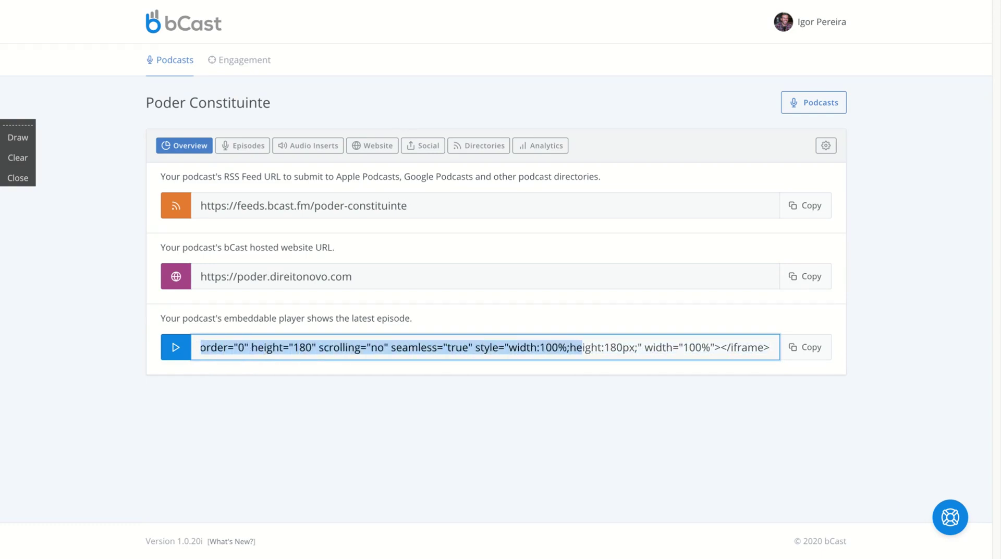
key("shift+Right")
key("shift+Right")
key("shift+Right")
key("shift+Right")
key("shift+Right")
key("shift+Right")
key("shift+Right")
key("shift+Right")
key("shift+Right")
key("shift+Right")
key("shift+Right")
key("shift+Right")
key("shift+Right")
key("shift+Right")
key("shift+Right")
key("shift+Right")
key("shift+Right")
key("shift+Right")
key("shift+Right")
key("shift+Right")
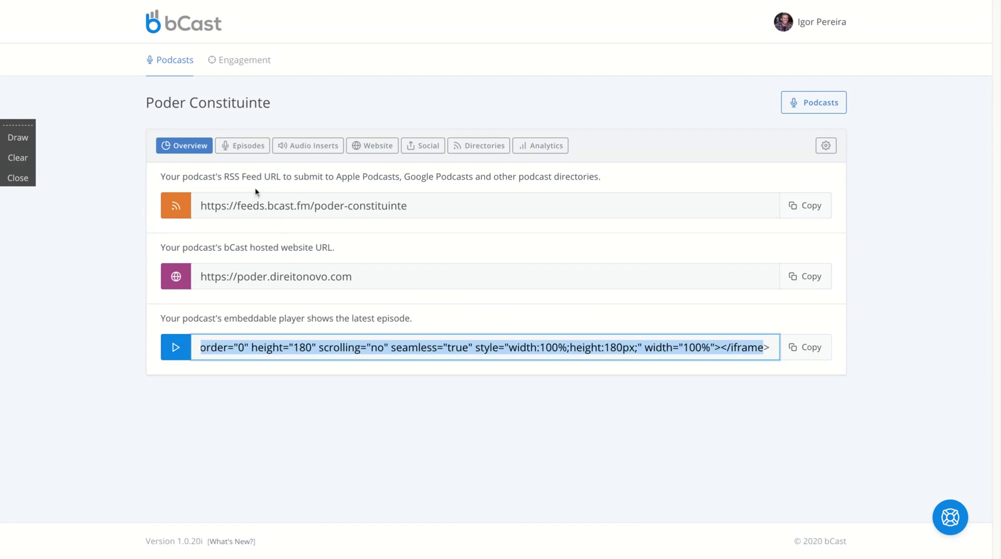
- Open the form for adding the first episode of Poder Constituinte and examine its fields, including the image and transcription options
left_click(238, 148)
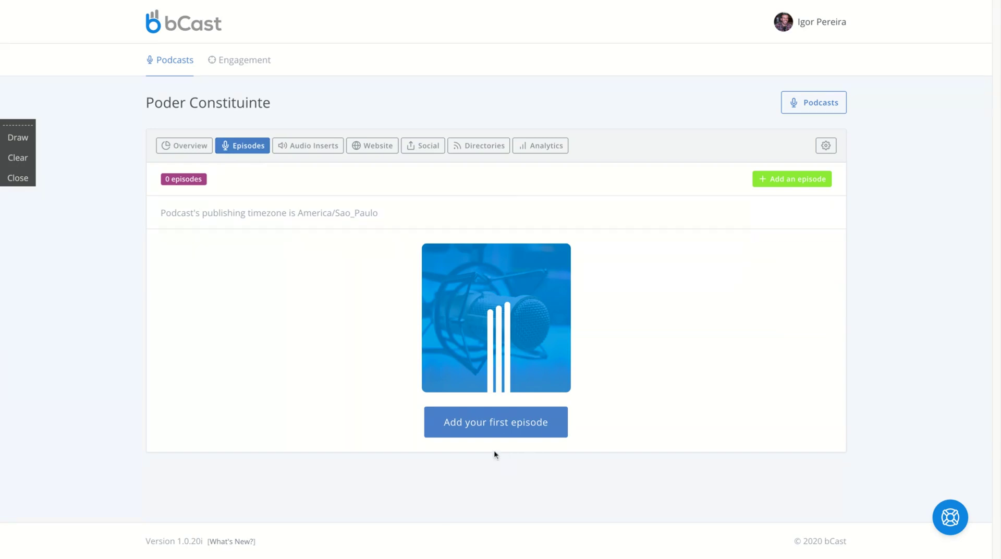
left_click(501, 423)
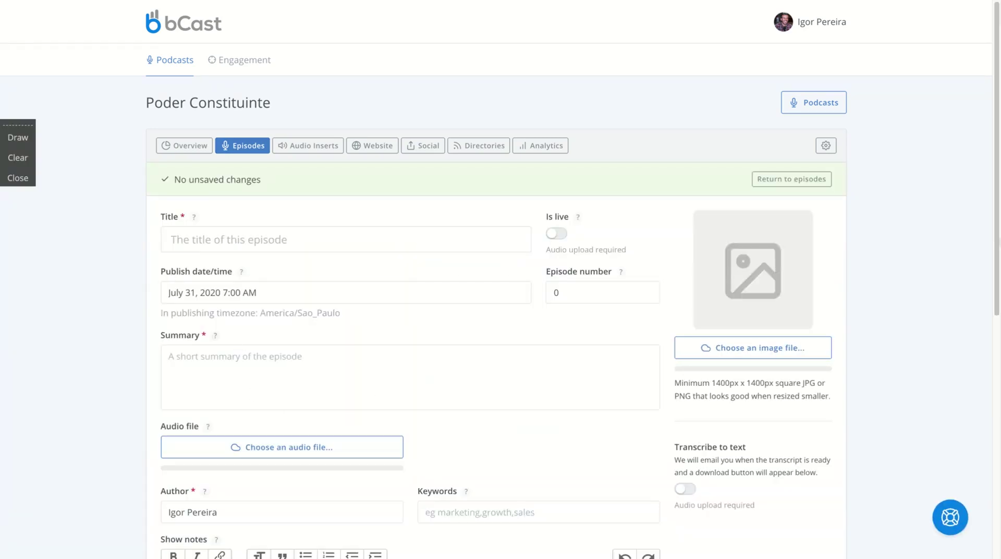
scroll(501, 279, "down", 3)
left_click_drag(674, 261, 818, 349)
scroll(500, 280, "down", 3)
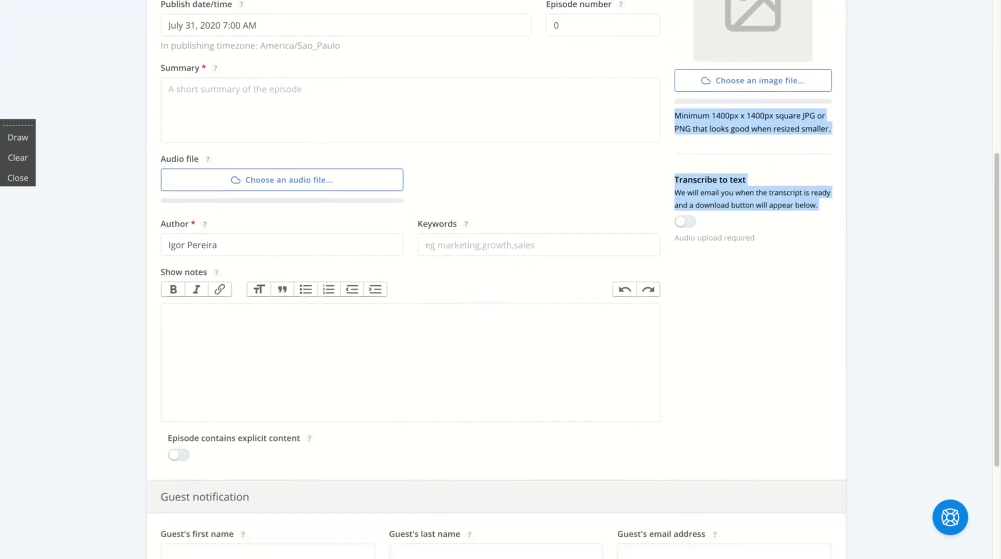
scroll(603, 384, "down", 3)
scroll(604, 384, "up", 5)
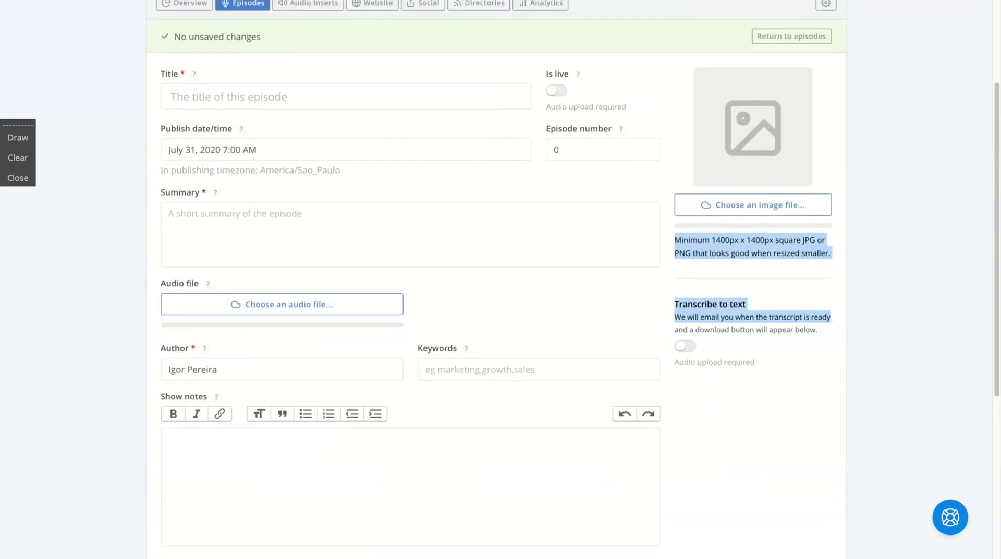
scroll(981, 115, "up", 3)
left_click_drag(980, 115, 311, 148)
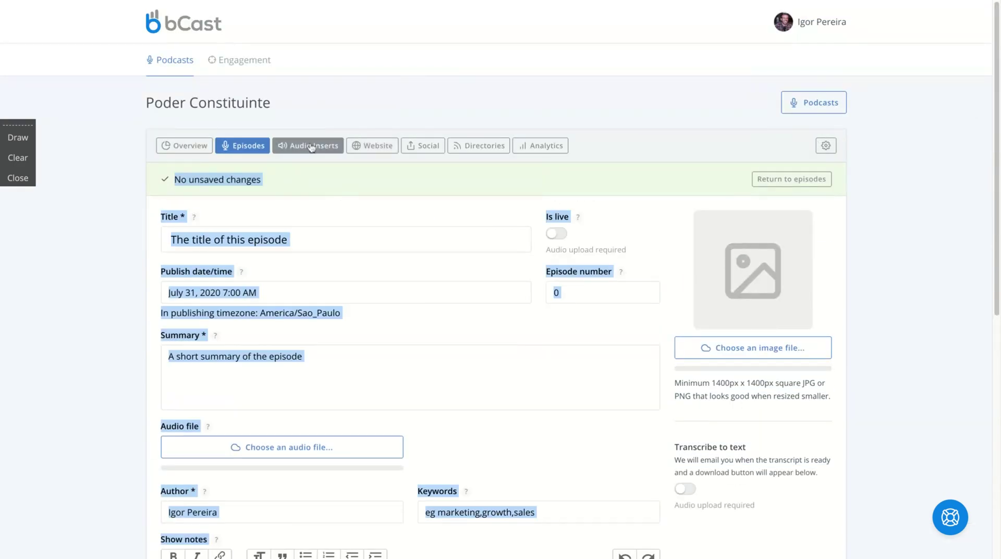
- Go to the podcast's audio inserts and open the form for adding one
left_click(311, 148)
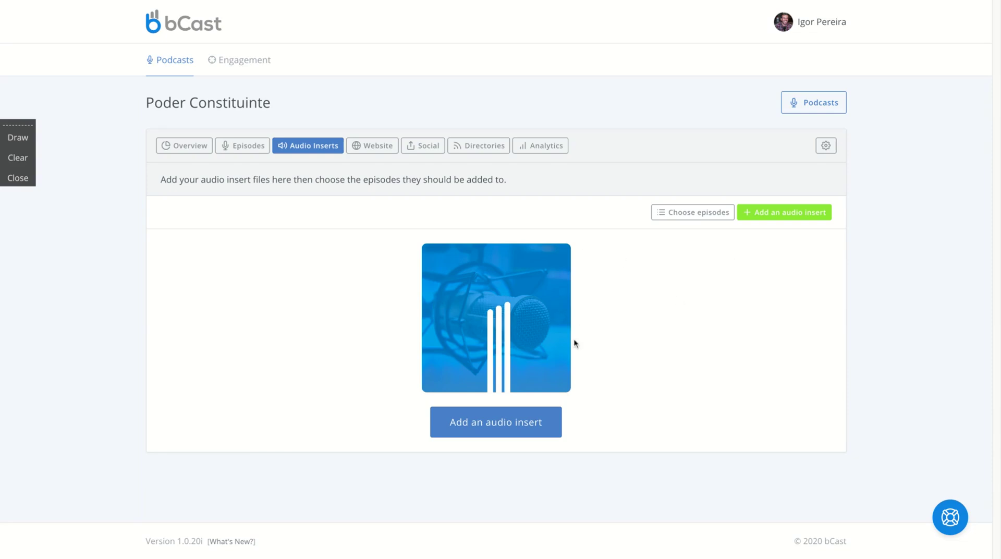
left_click(515, 428)
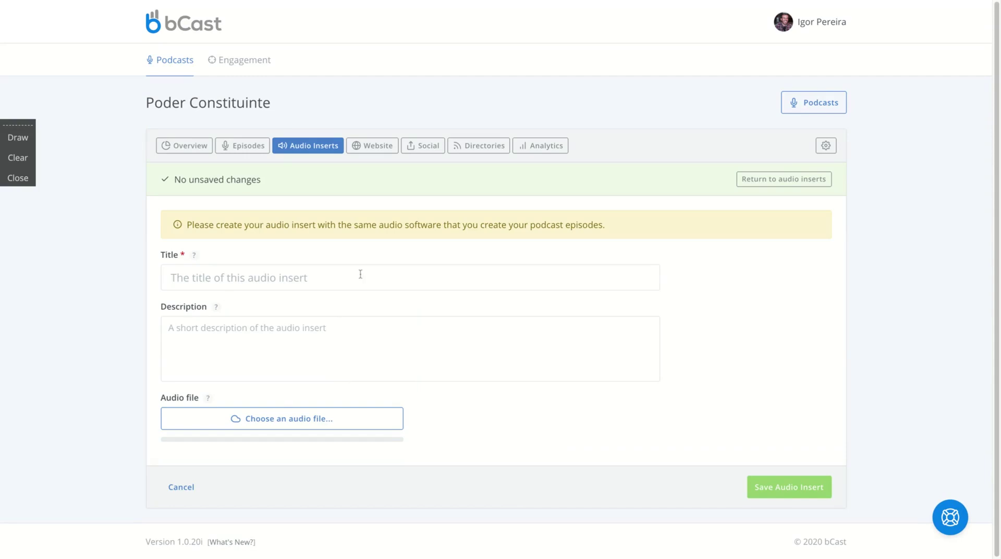
- Look over the podcast's website settings and its social media profile fields
left_click(362, 154)
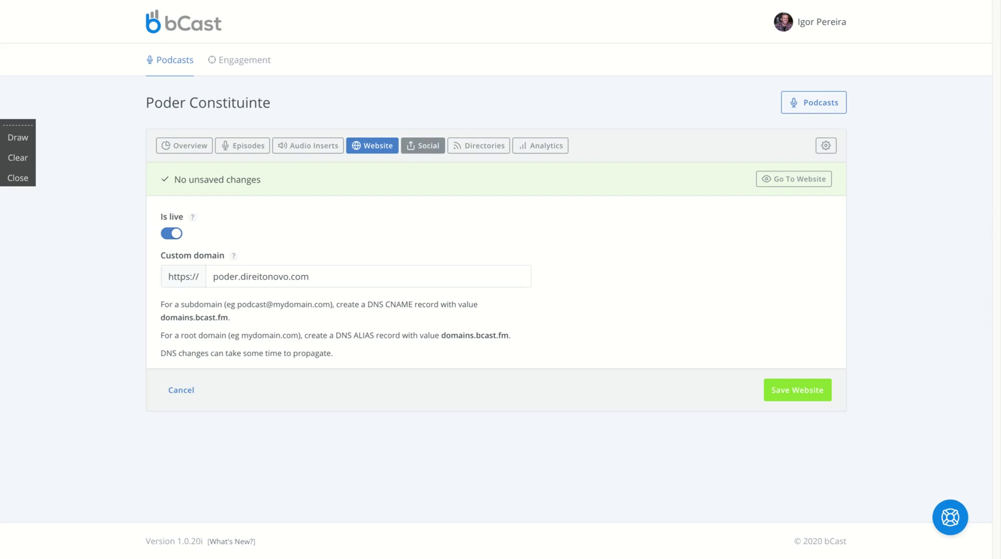
left_click(423, 146)
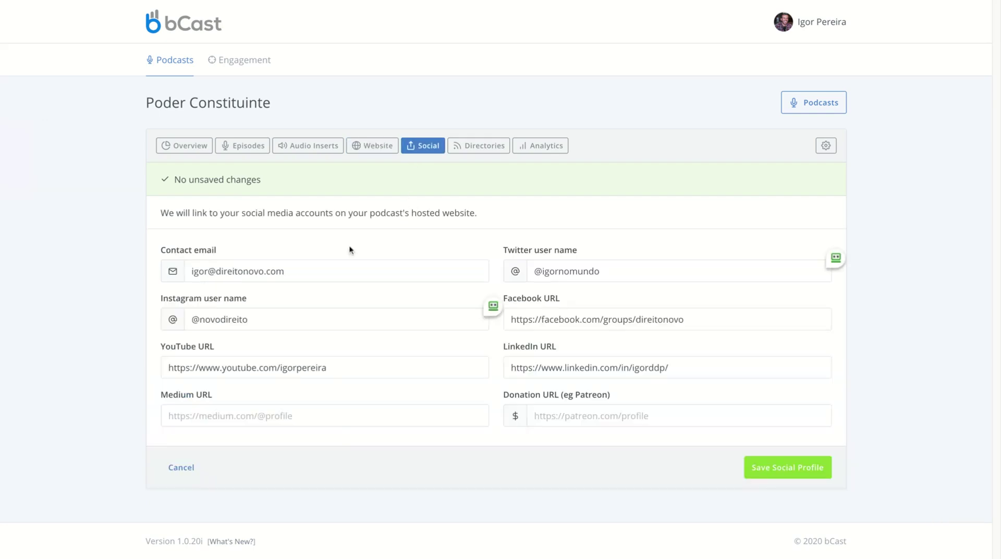
mouse_move(864, 263)
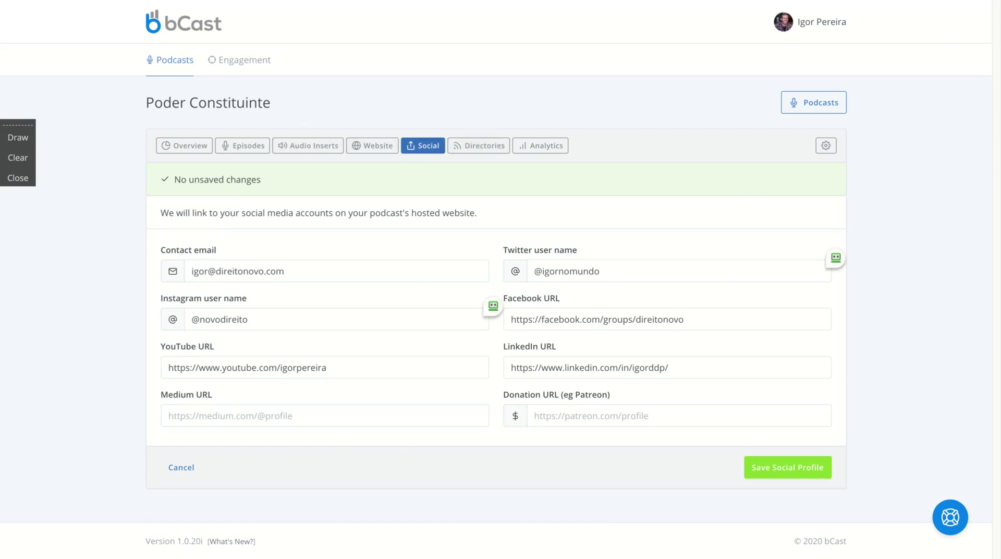
- Turn on auto-submit in the podcast's directory settings and examine the Apple Podcasts search and the directory link fields
left_click(473, 151)
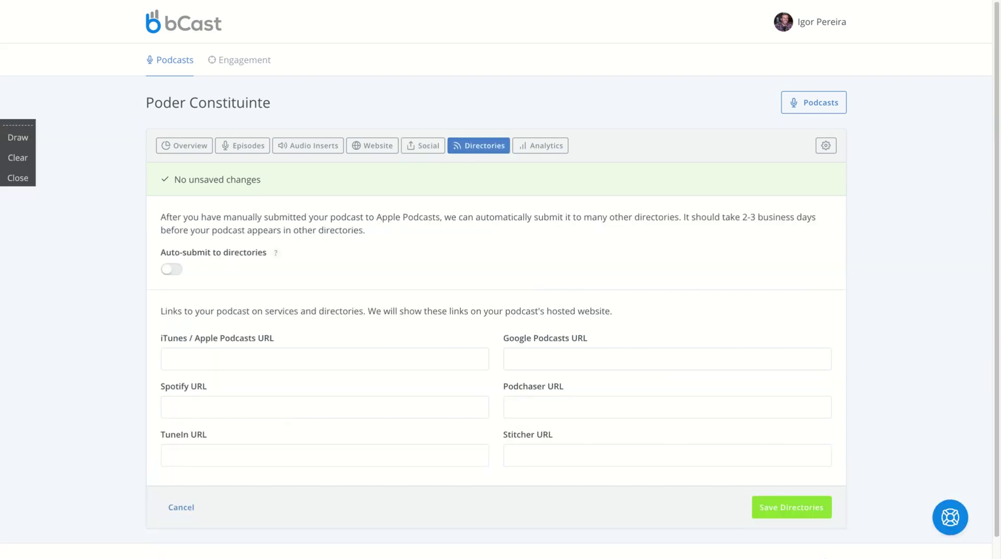
left_click(172, 269)
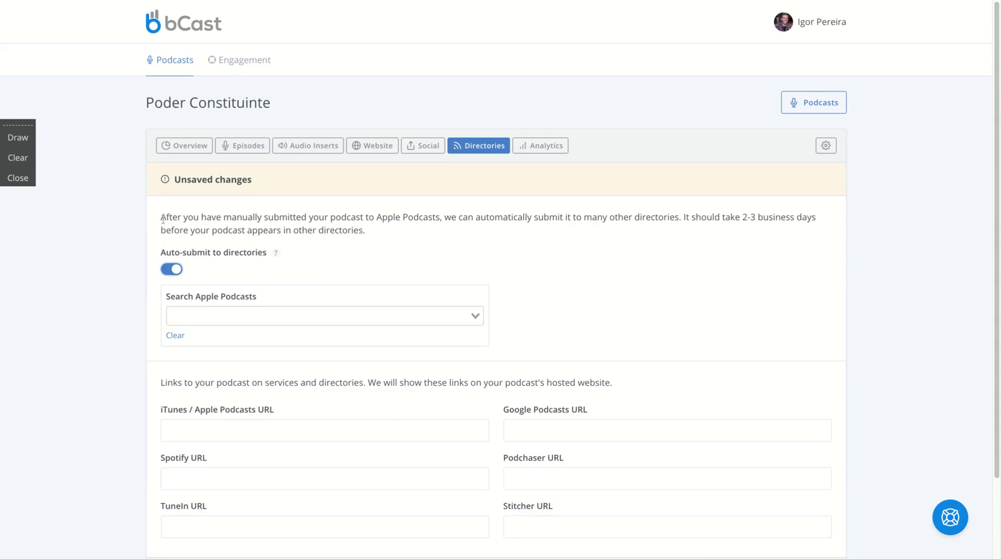
left_click_drag(169, 218, 428, 218)
left_click(314, 319)
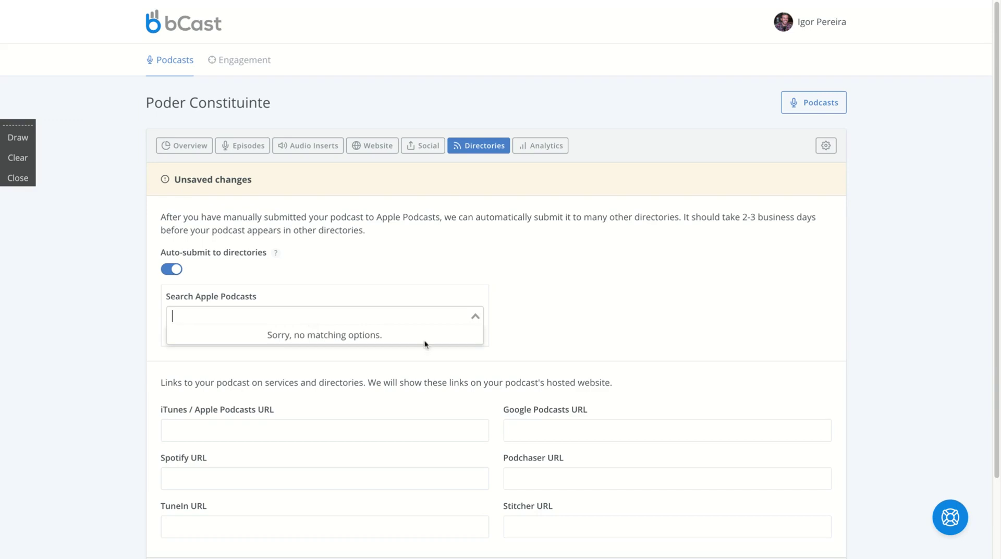
left_click(530, 331)
scroll(997, 224, "down", 3)
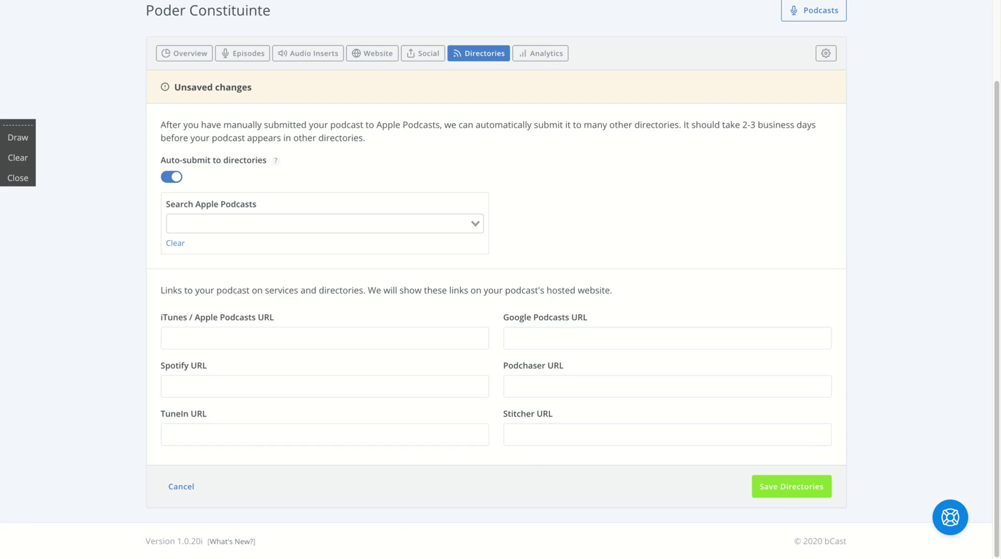
left_click_drag(612, 290, 555, 183)
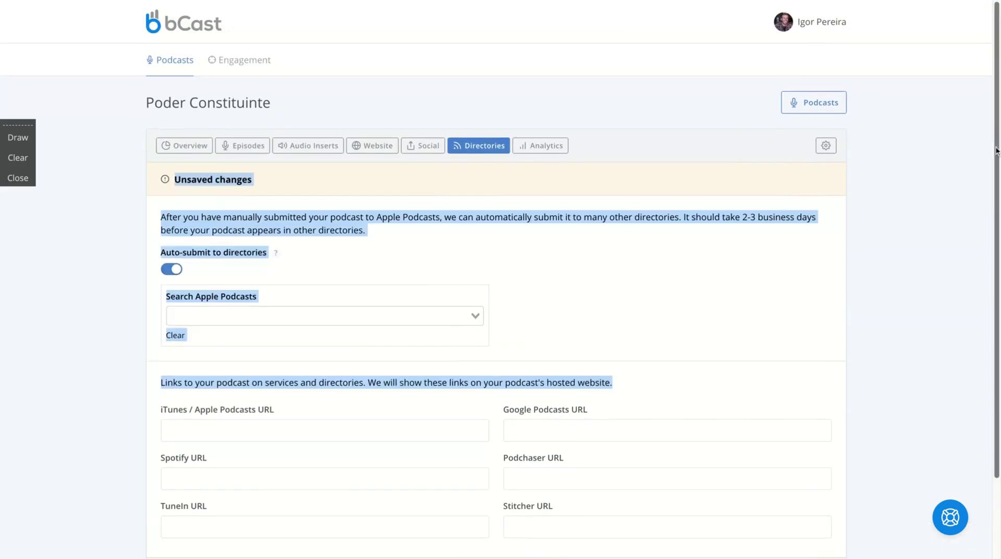
- Open the podcast's analytics and examine the download counters, the period selector and the downloads chart
left_click(544, 151)
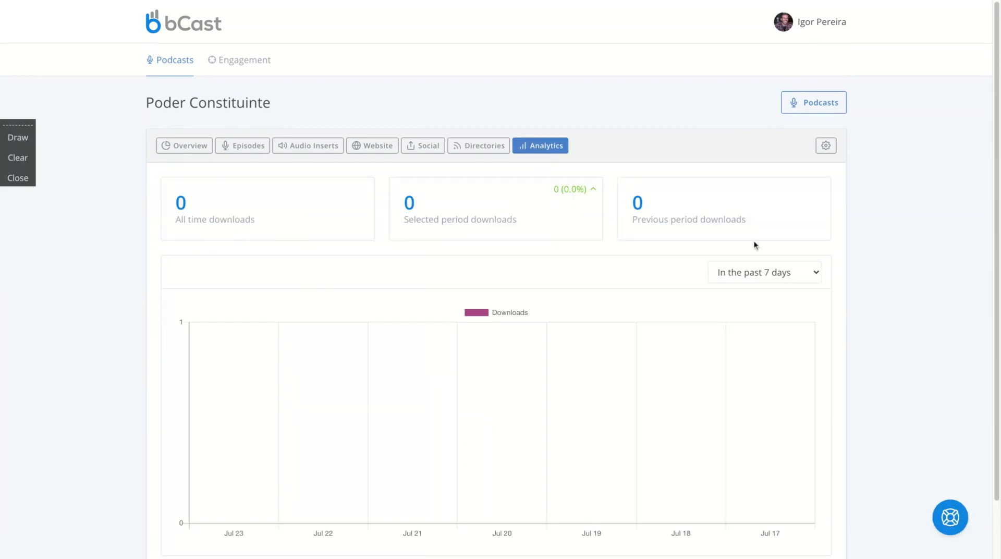
left_click_drag(752, 246, 793, 272)
scroll(752, 246, "down", 2)
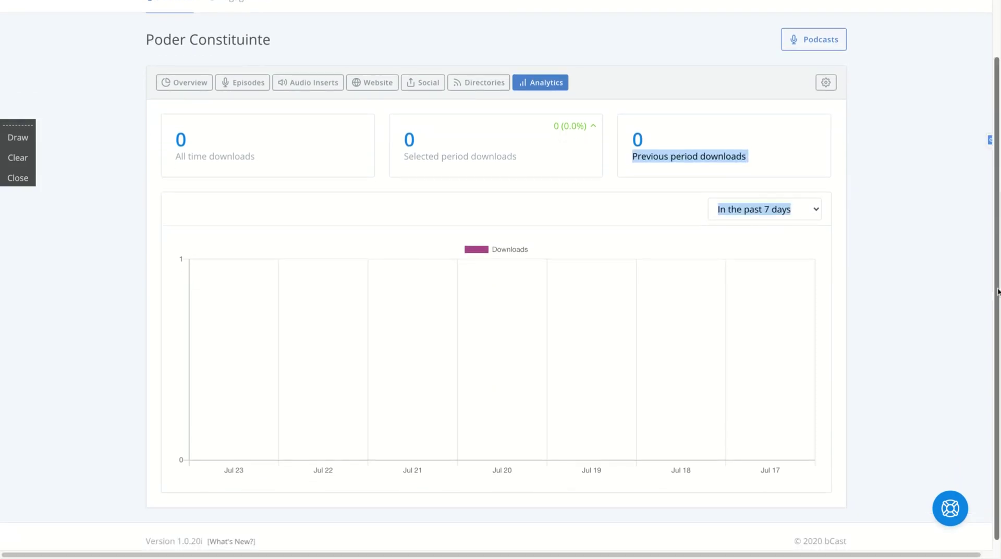
scroll(313, 139, "up", 2)
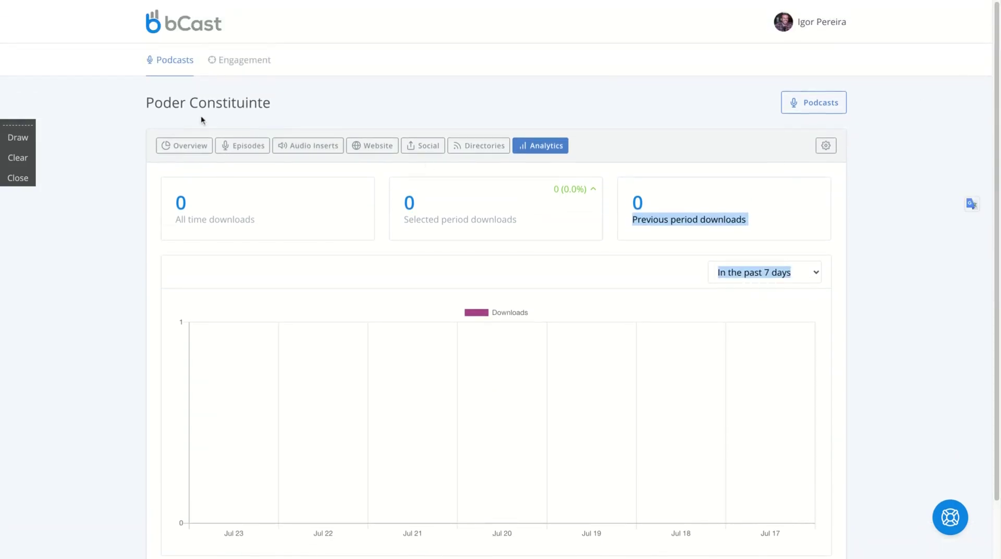
- Look over the podcast's overview with its feed, website and player links, and return to the list of podcasts
left_click(193, 145)
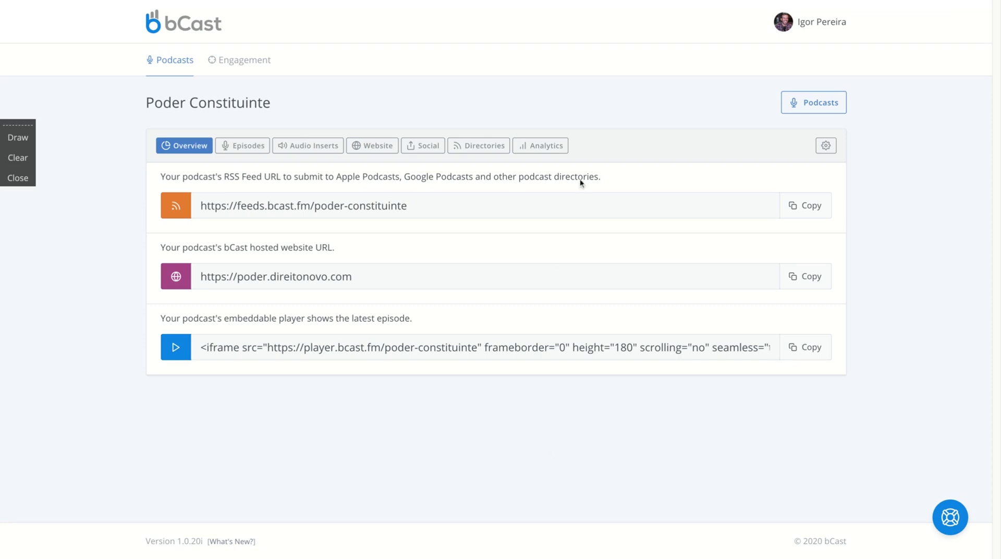
left_click(178, 32)
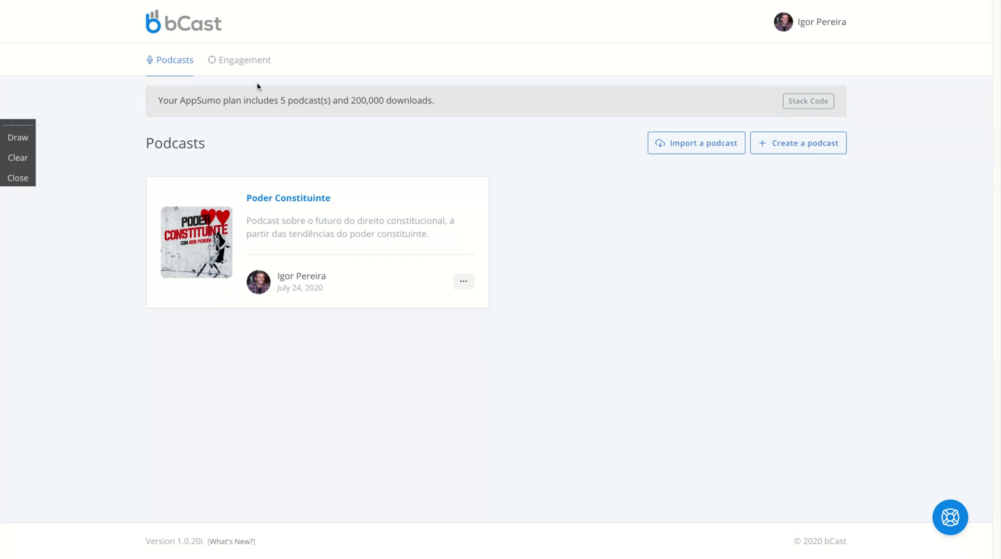
- Copy the subscription address of the Lilac email list and return to the list of podcasts
mouse_move(255, 65)
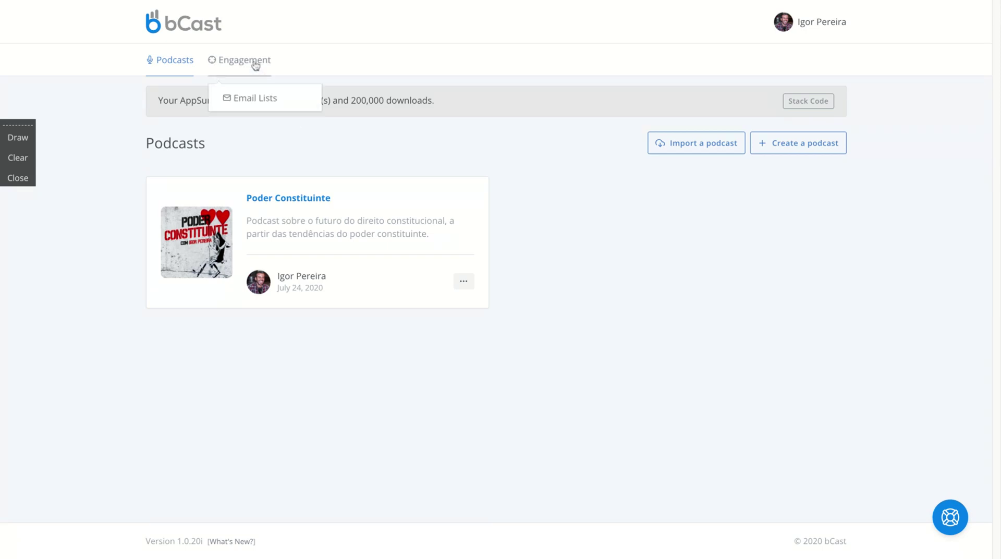
left_click(264, 99)
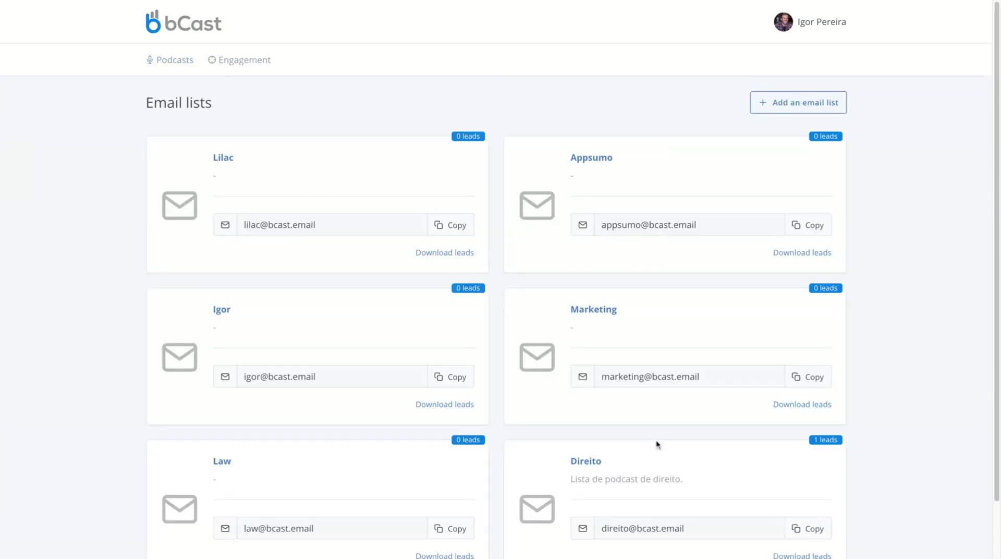
scroll(848, 343, "down", 2)
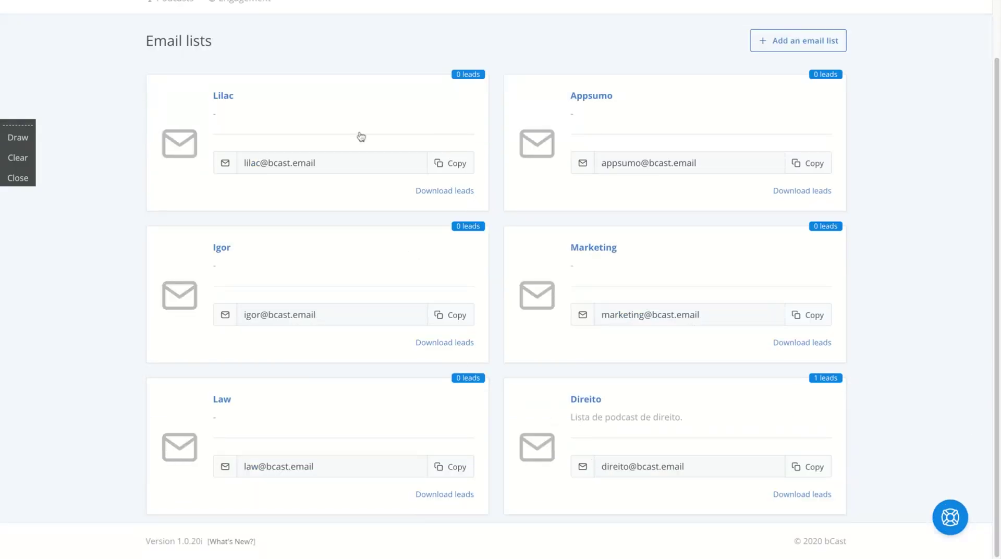
scroll(344, 146, "up", 2)
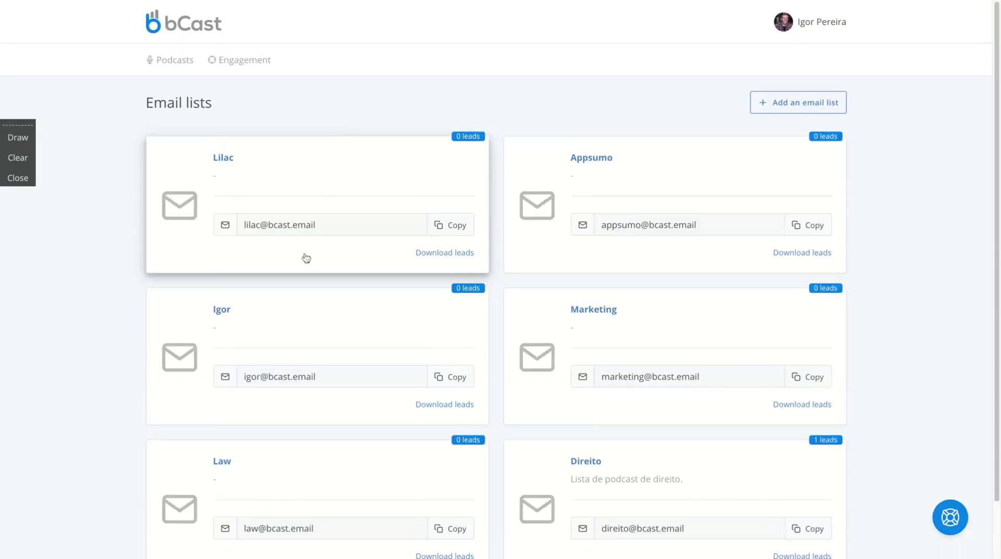
left_click(432, 228)
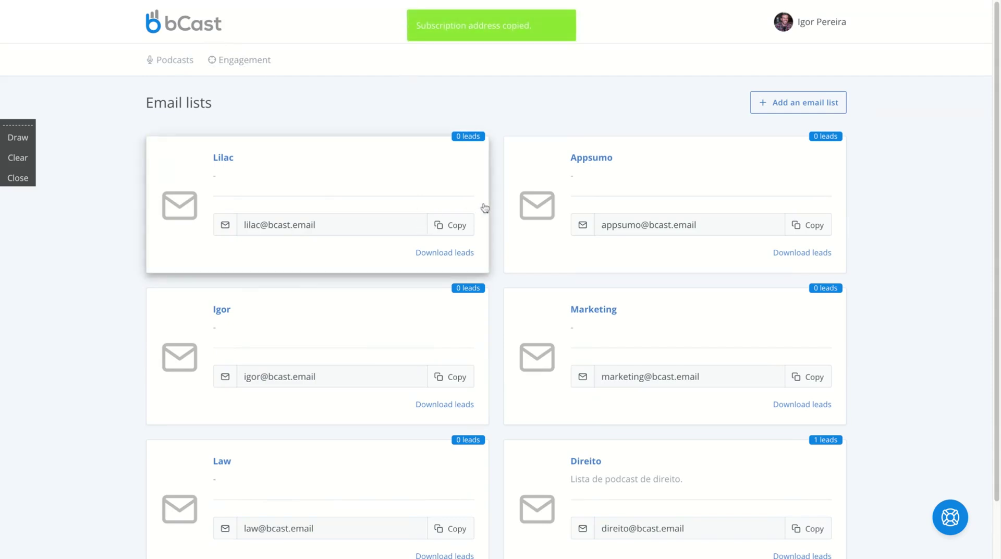
left_click(181, 35)
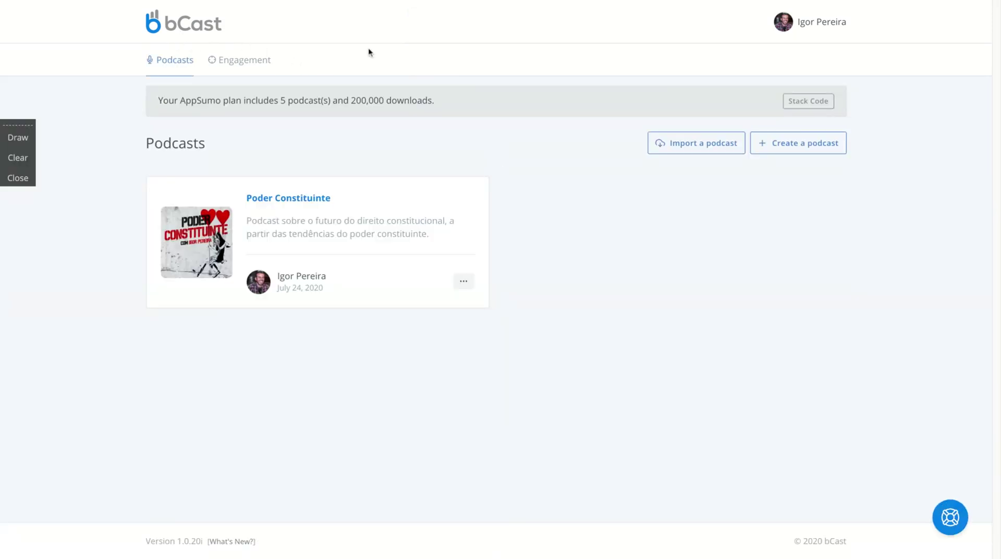